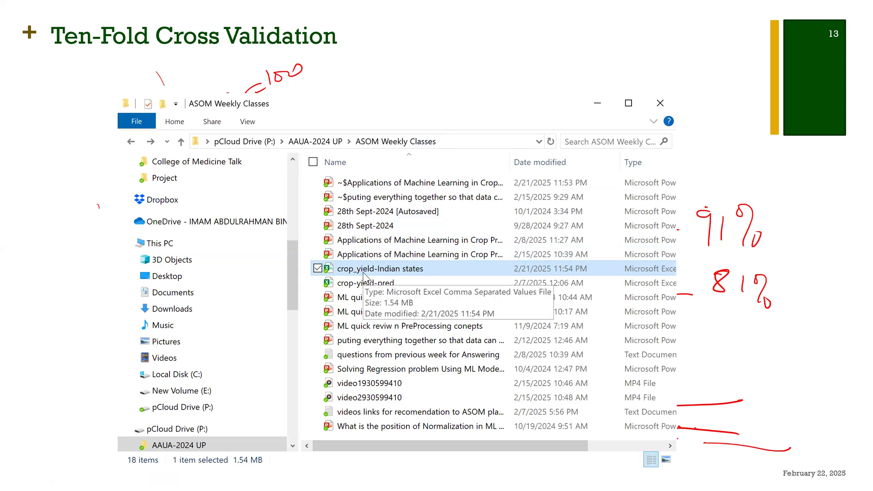
Open the crop_yield-Indian states file, close document recovery keeping the recovered files for later, and dismiss the data loss notice.
{"action": "double_click", "coordinate": [370, 269]}
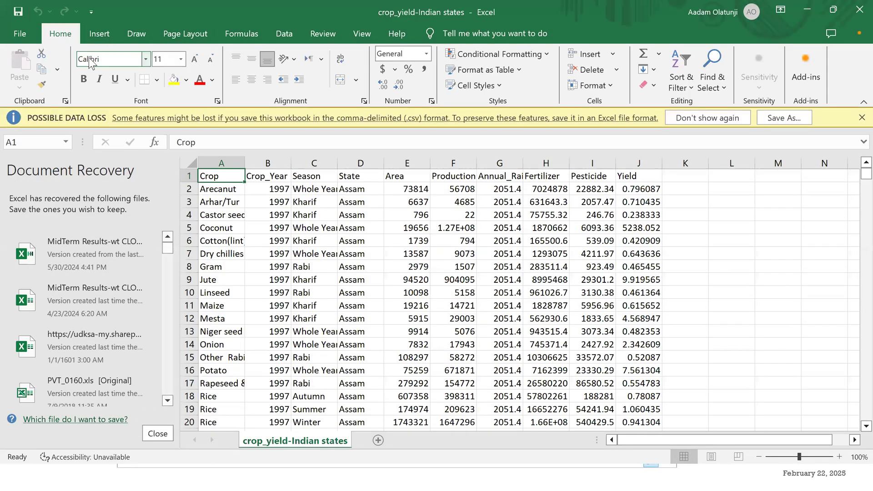
{"action": "left_click", "coordinate": [159, 434]}
{"action": "left_click", "coordinate": [180, 205]}
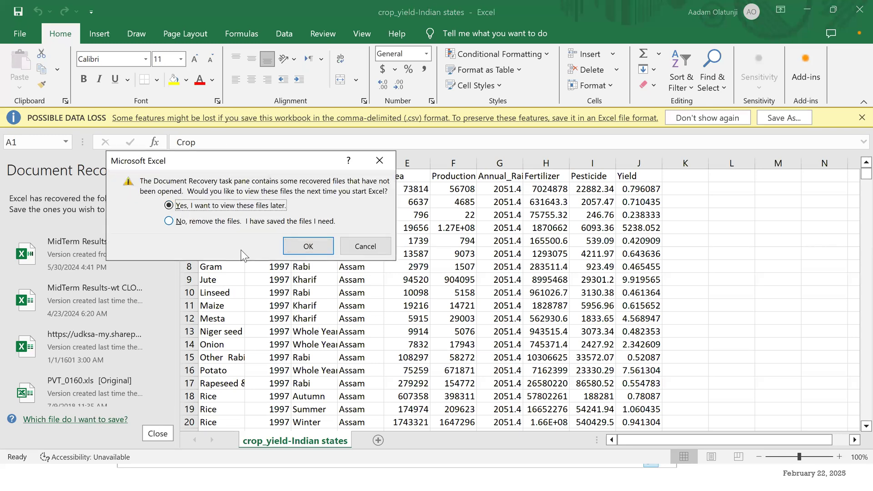
{"action": "left_click", "coordinate": [302, 245]}
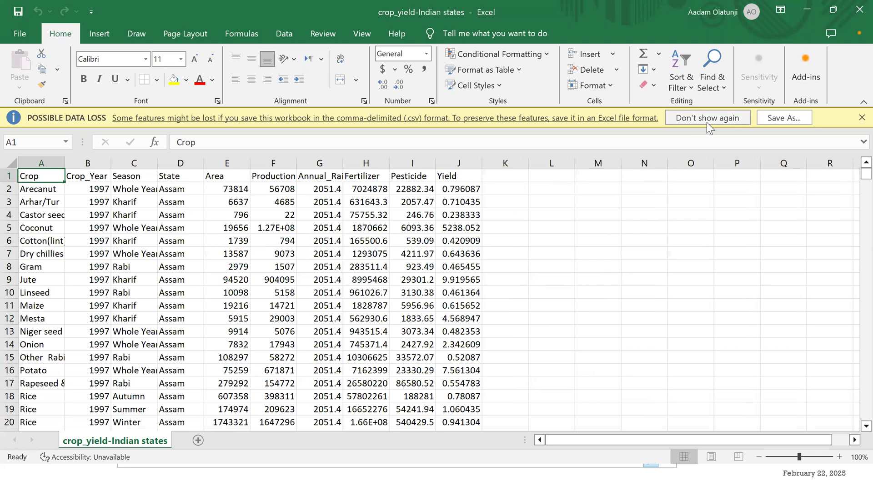
{"action": "left_click", "coordinate": [861, 117]}
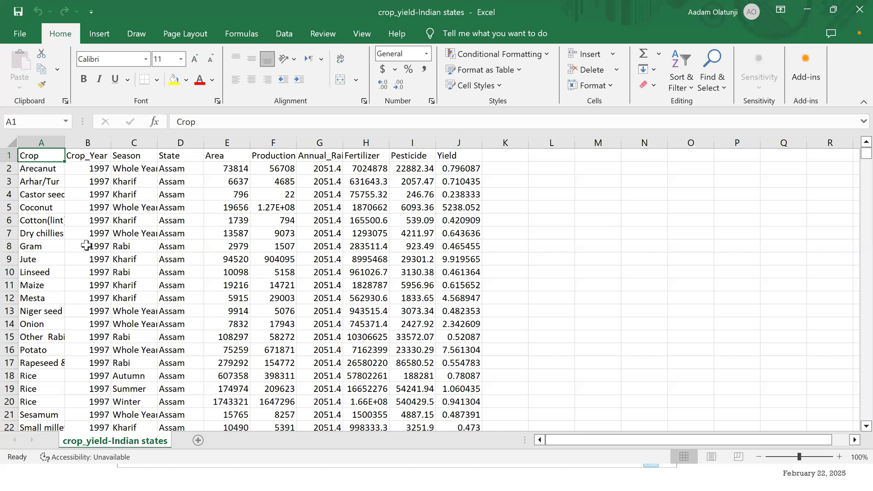
Examine the Crop, Crop_Year, Season and State columns, including which crops and states the rows cover.
{"action": "left_click", "coordinate": [39, 171]}
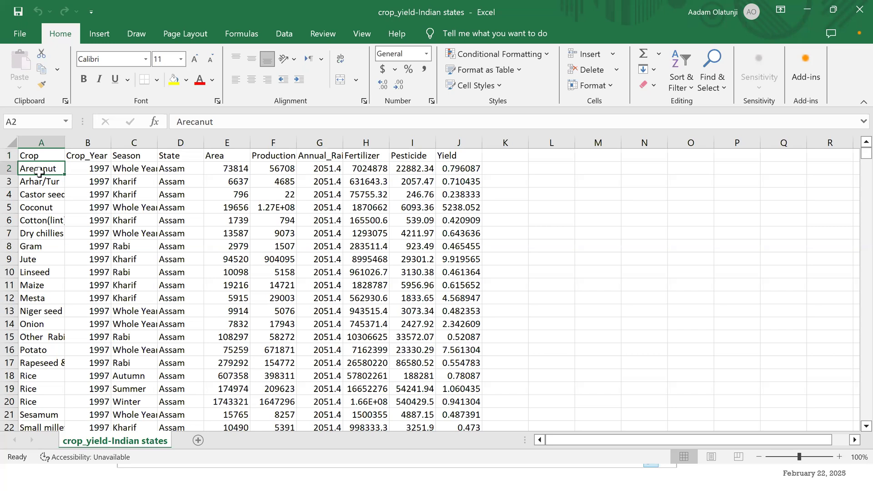
{"action": "scroll", "coordinate": [39, 172], "scroll_direction": "down", "scroll_amount": 3}
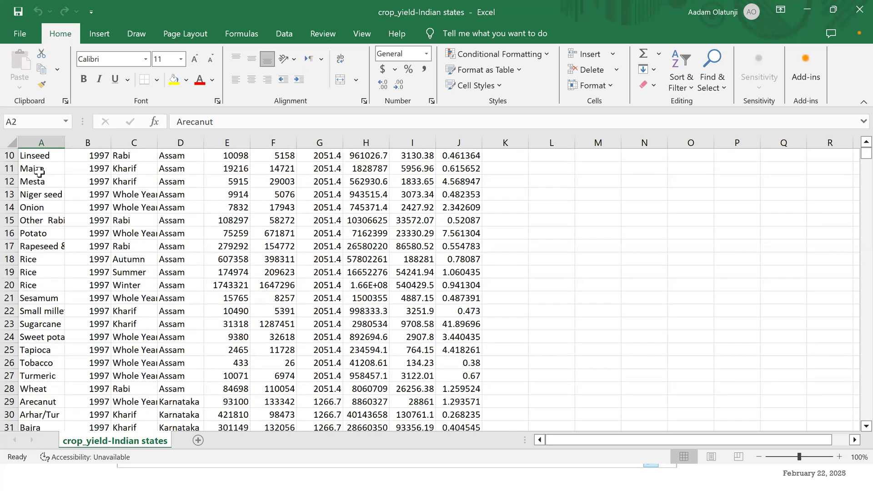
{"action": "scroll", "coordinate": [40, 172], "scroll_direction": "down", "scroll_amount": 2}
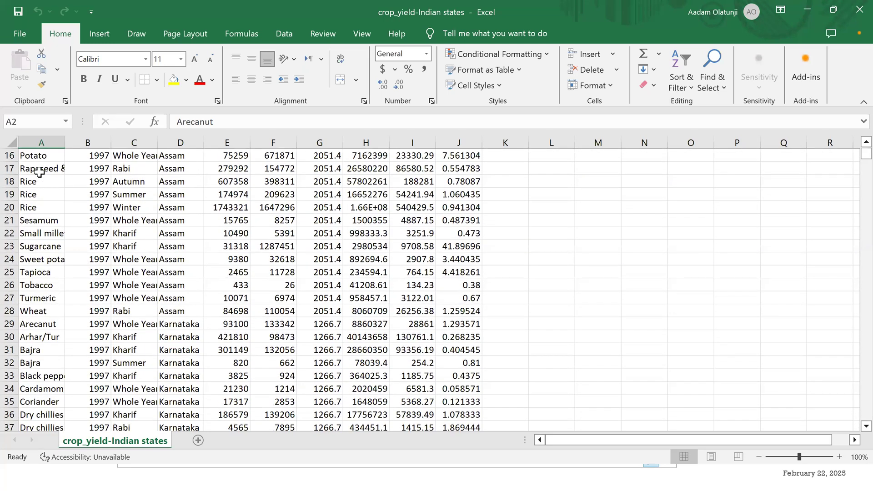
{"action": "scroll", "coordinate": [39, 171], "scroll_direction": "up", "scroll_amount": 5}
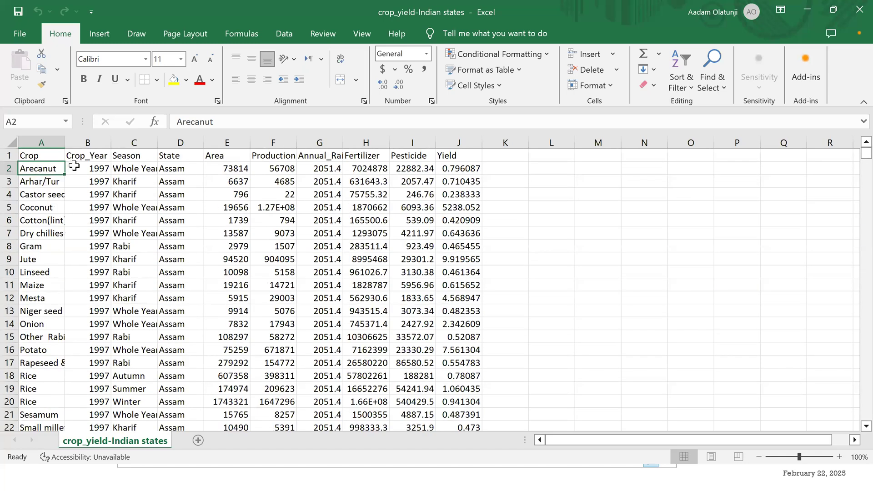
{"action": "left_click", "coordinate": [91, 153]}
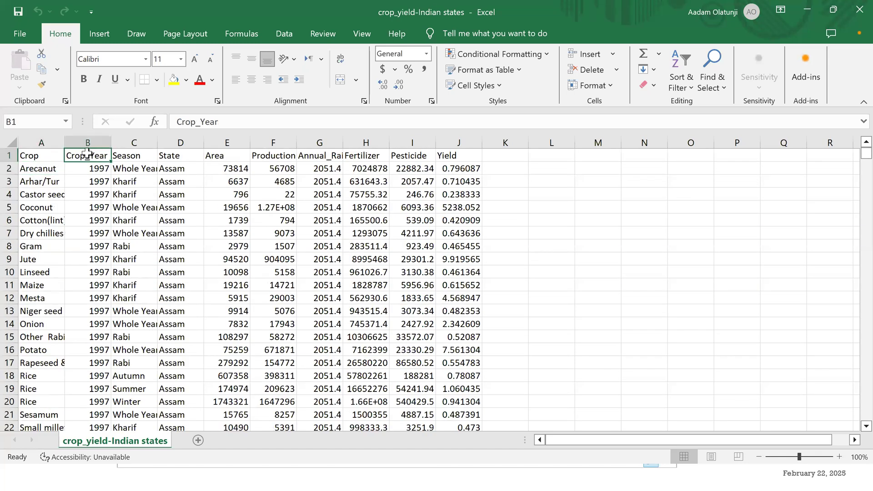
{"action": "left_click", "coordinate": [119, 155]}
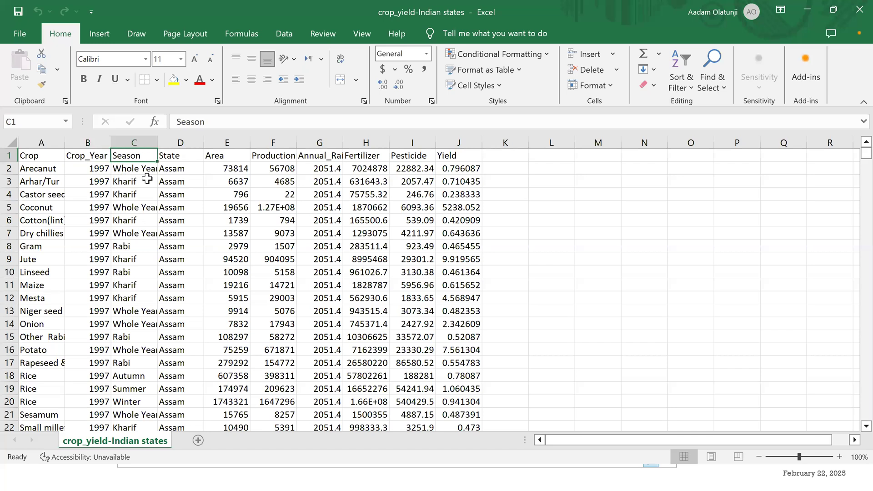
{"action": "left_click", "coordinate": [167, 156]}
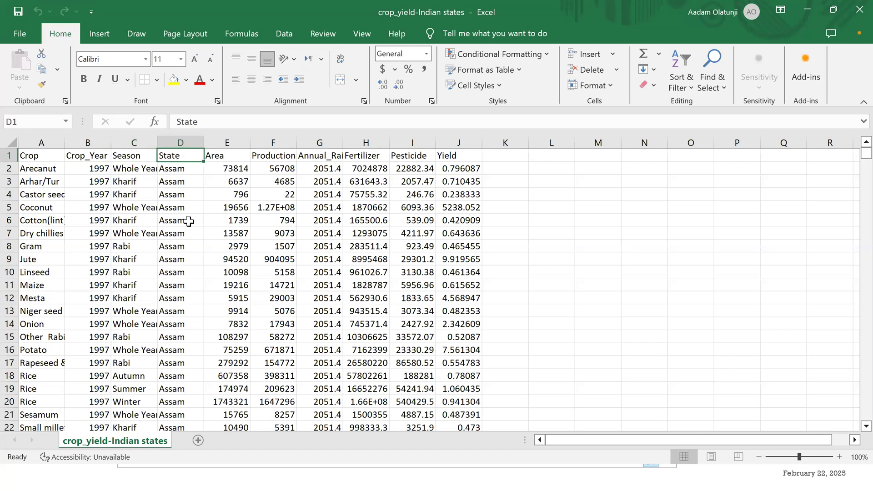
{"action": "scroll", "coordinate": [172, 218], "scroll_direction": "down", "scroll_amount": 4}
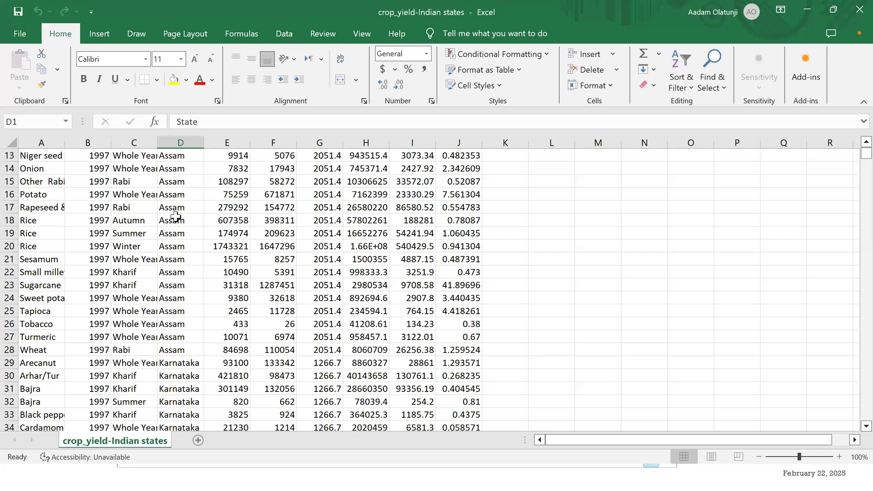
{"action": "scroll", "coordinate": [175, 216], "scroll_direction": "down", "scroll_amount": 13}
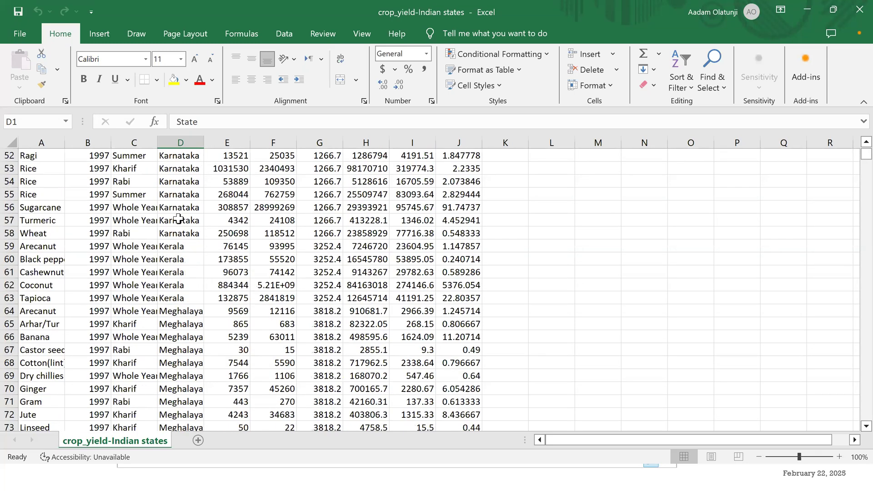
{"action": "scroll", "coordinate": [178, 218], "scroll_direction": "up", "scroll_amount": 14}
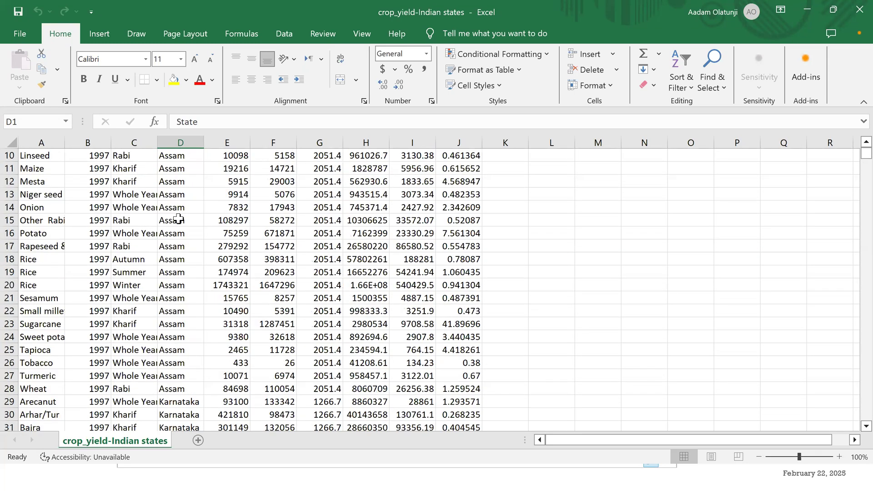
{"action": "scroll", "coordinate": [178, 218], "scroll_direction": "up", "scroll_amount": 3}
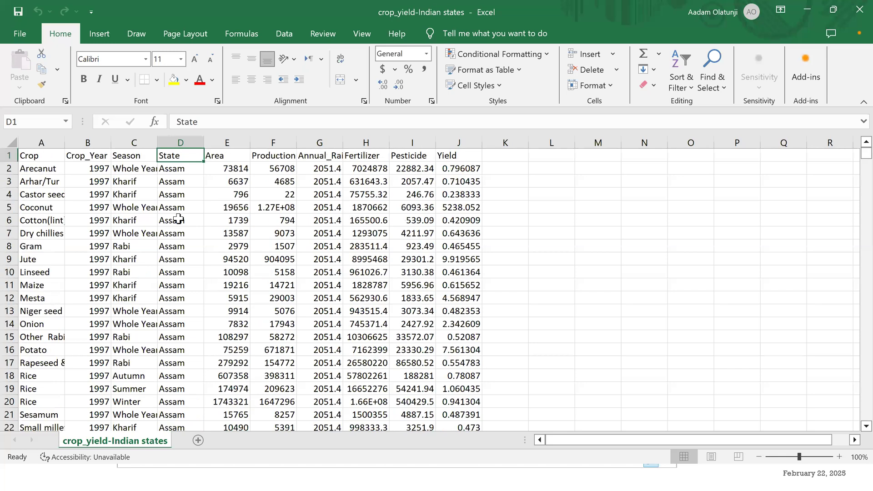
Review the Area, Production, Annual_Rainfall, Fertilizer, Pesticide and Yield column headers in turn.
{"action": "left_click", "coordinate": [227, 156]}
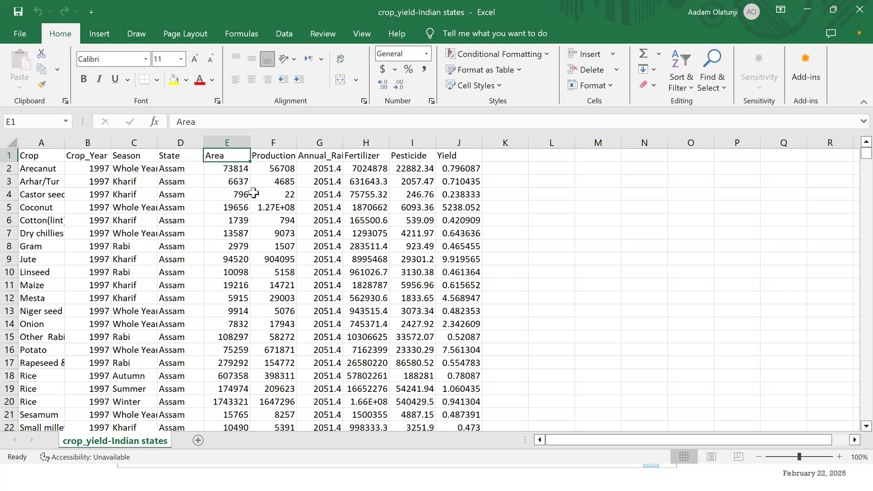
{"action": "left_click", "coordinate": [292, 155]}
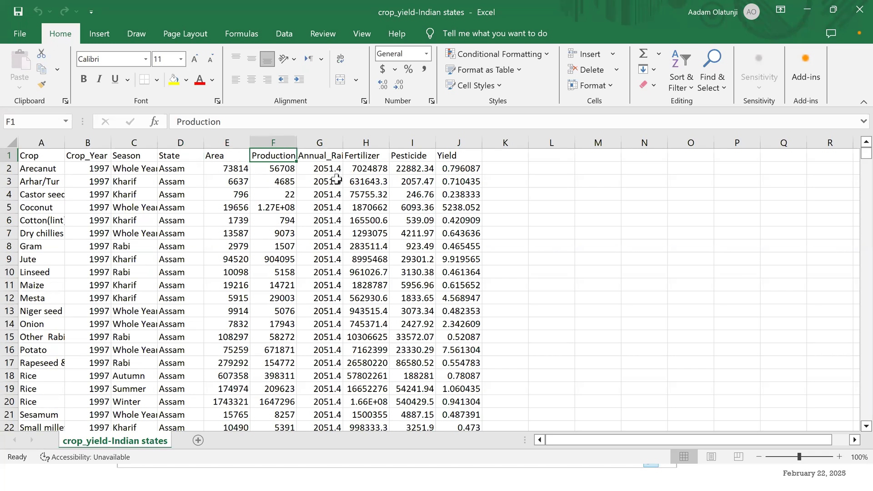
{"action": "left_click", "coordinate": [321, 158]}
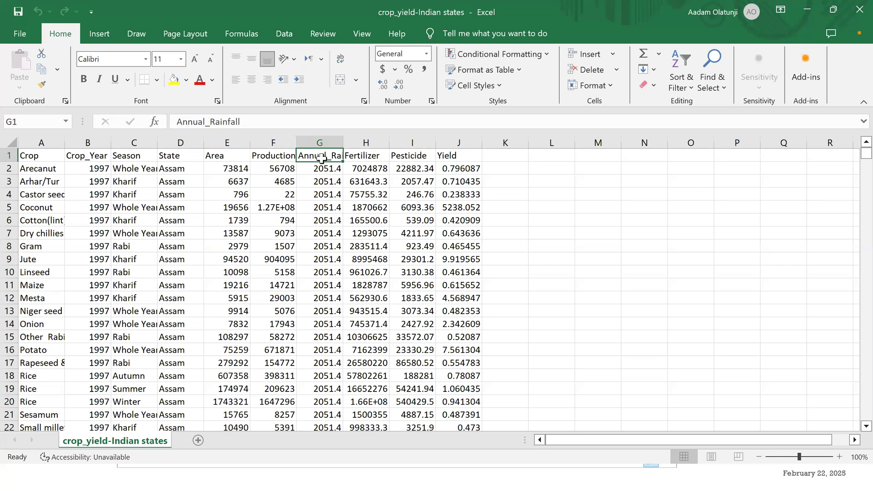
{"action": "left_click", "coordinate": [359, 157]}
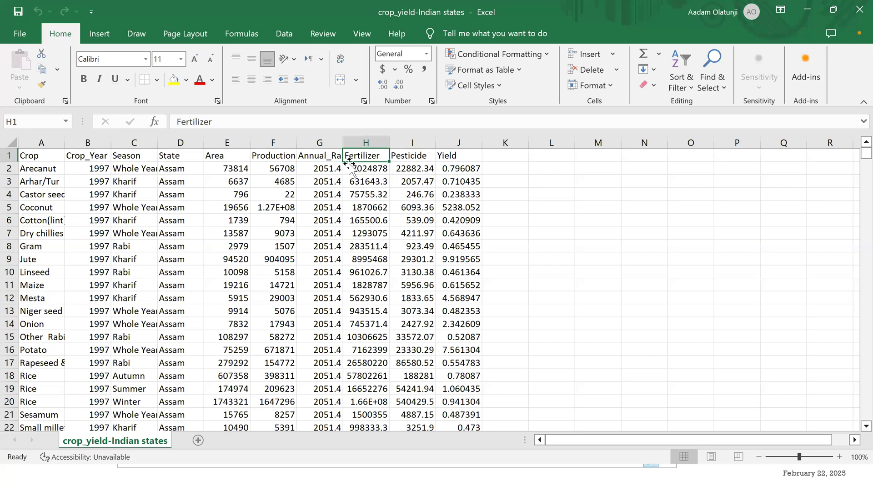
{"action": "left_click", "coordinate": [409, 157]}
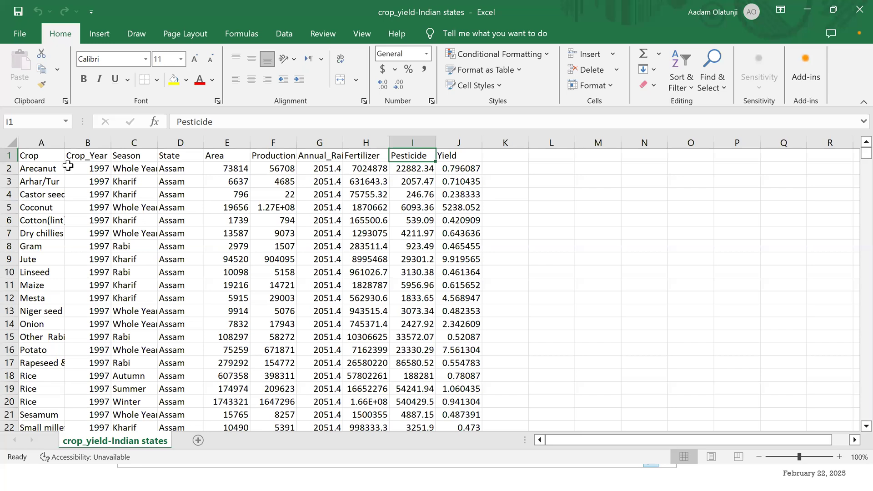
{"action": "left_click", "coordinate": [444, 157]}
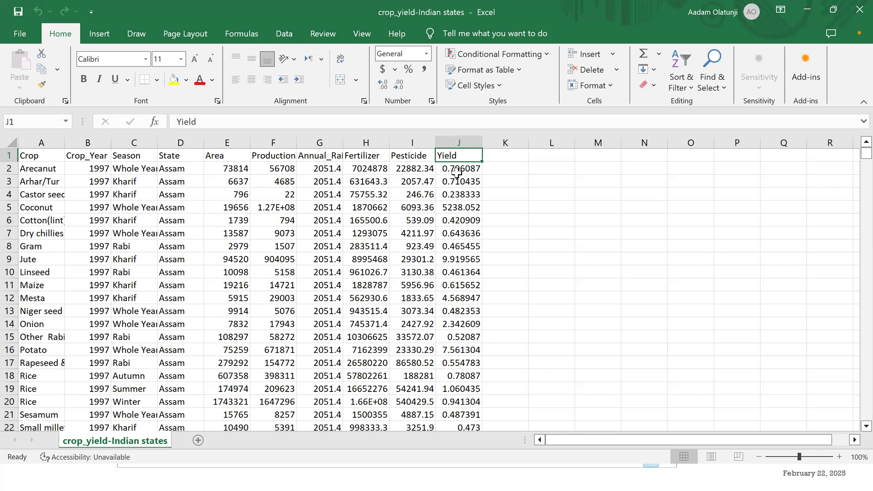
Compare the Production and Yield columns, checking their headers, first-row values and the whole Production column.
{"action": "left_click", "coordinate": [273, 156]}
{"action": "left_click", "coordinate": [452, 155]}
{"action": "left_click", "coordinate": [257, 155]}
{"action": "left_click", "coordinate": [459, 155]}
{"action": "left_click", "coordinate": [271, 157]}
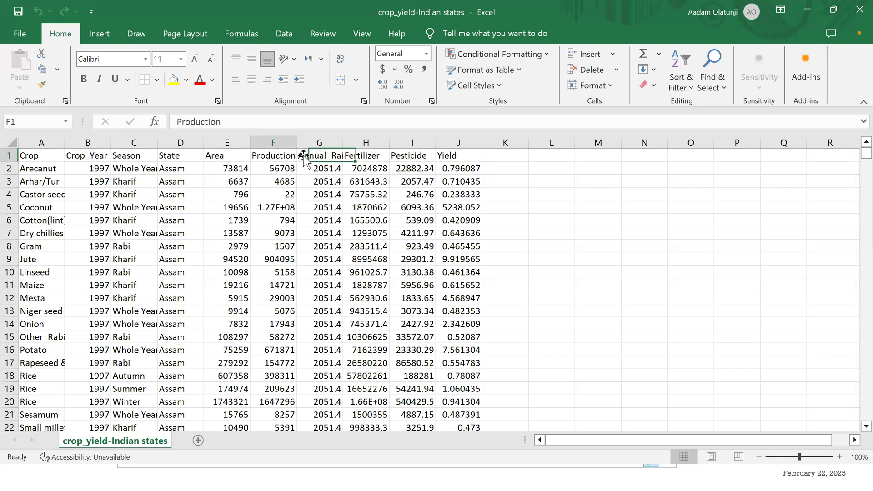
{"action": "left_click", "coordinate": [448, 156]}
{"action": "left_click", "coordinate": [278, 156]}
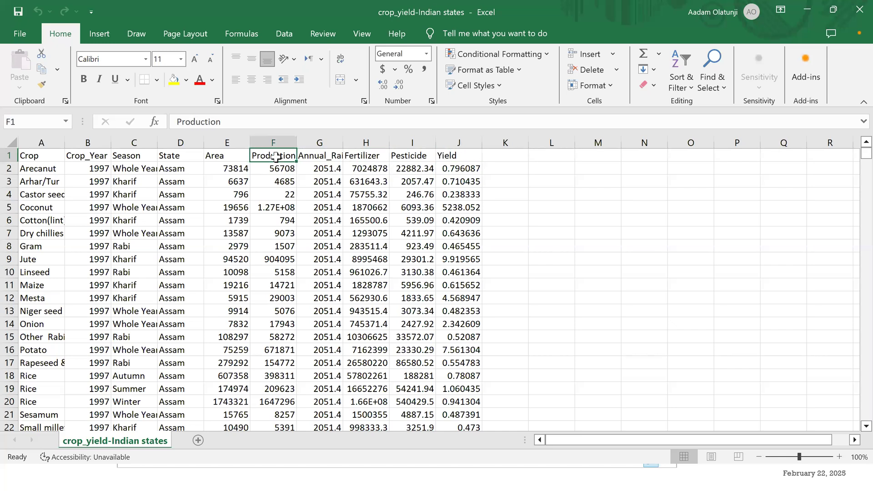
{"action": "left_click", "coordinate": [458, 156]}
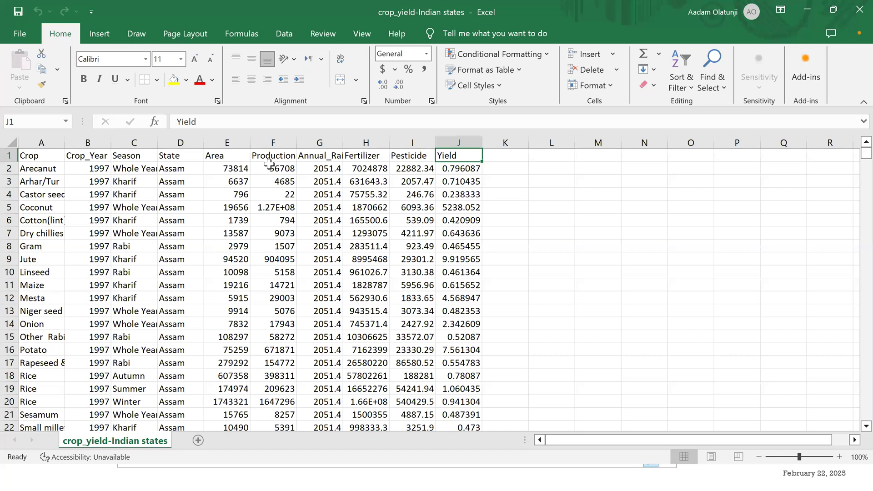
{"action": "left_click", "coordinate": [285, 168]}
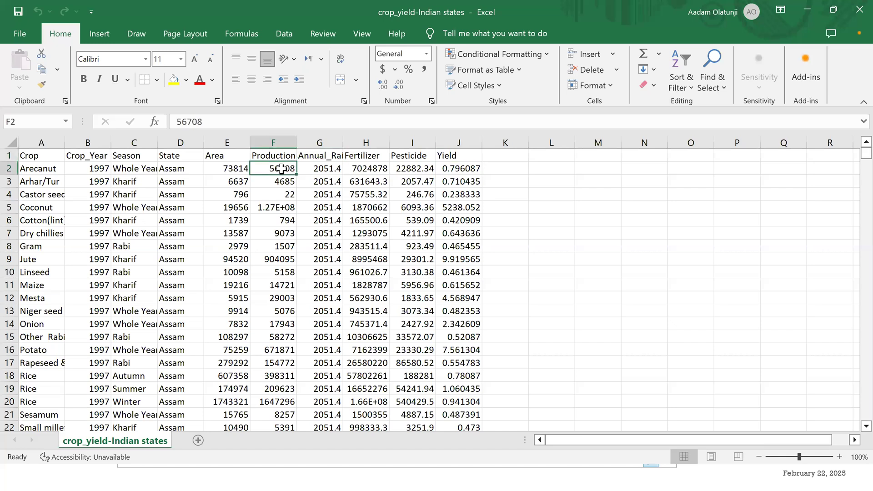
{"action": "left_click", "coordinate": [472, 170]}
{"action": "left_click", "coordinate": [273, 171]}
{"action": "left_click", "coordinate": [274, 142]}
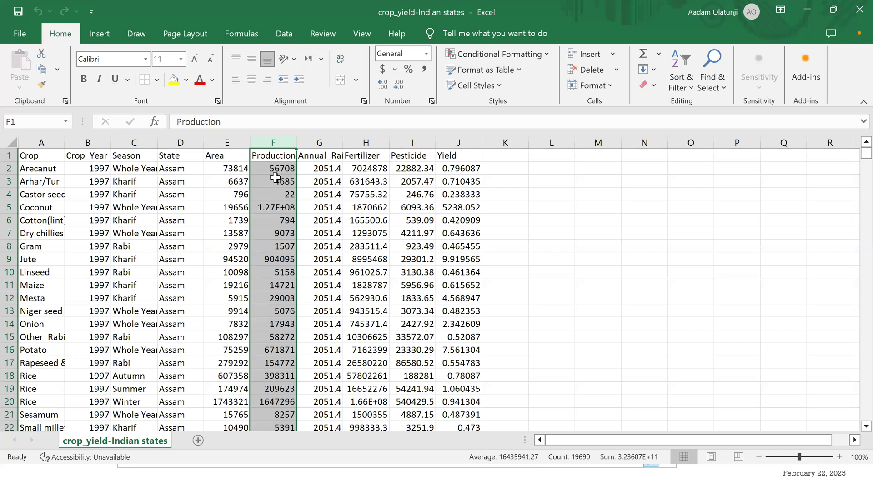
{"action": "left_click", "coordinate": [274, 167]}
{"action": "left_click", "coordinate": [272, 155]}
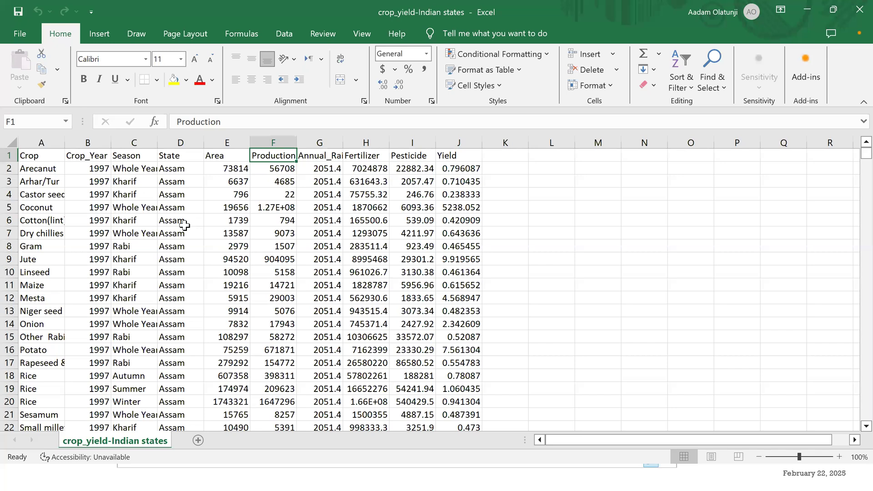
Save the sheet as crop_yield-Indian states in CSV (Comma delimited) format in the ASOM Weekly Classes folder.
{"action": "left_click", "coordinate": [18, 36]}
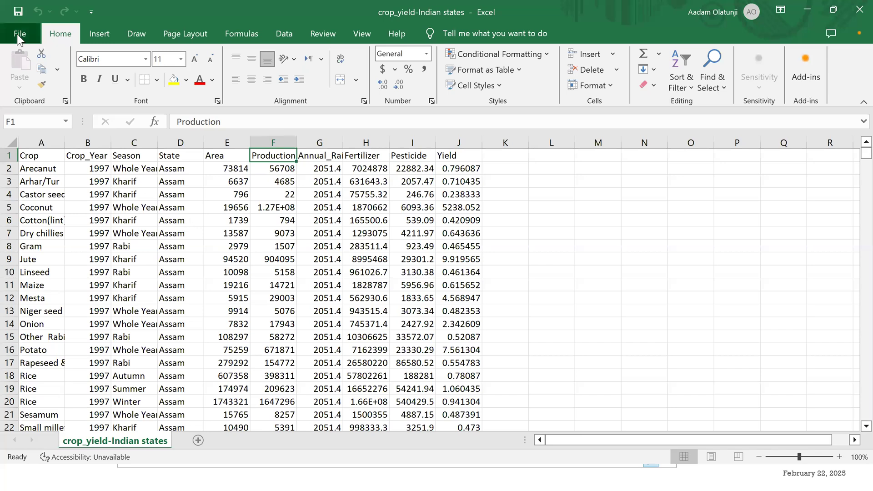
{"action": "left_click", "coordinate": [42, 216]}
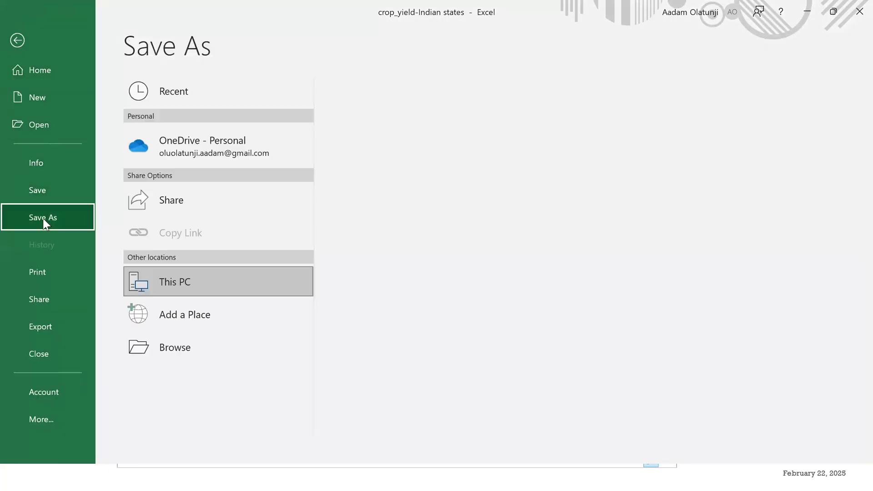
{"action": "left_click", "coordinate": [182, 351]}
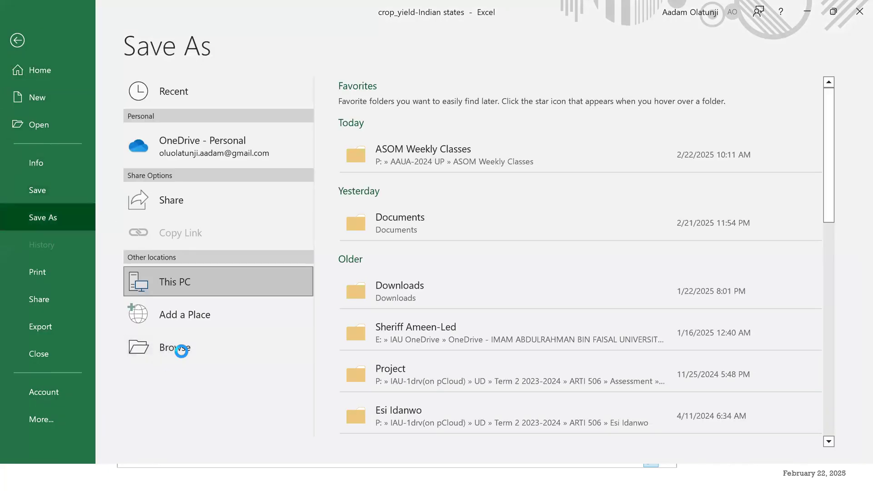
{"action": "left_click", "coordinate": [171, 220]}
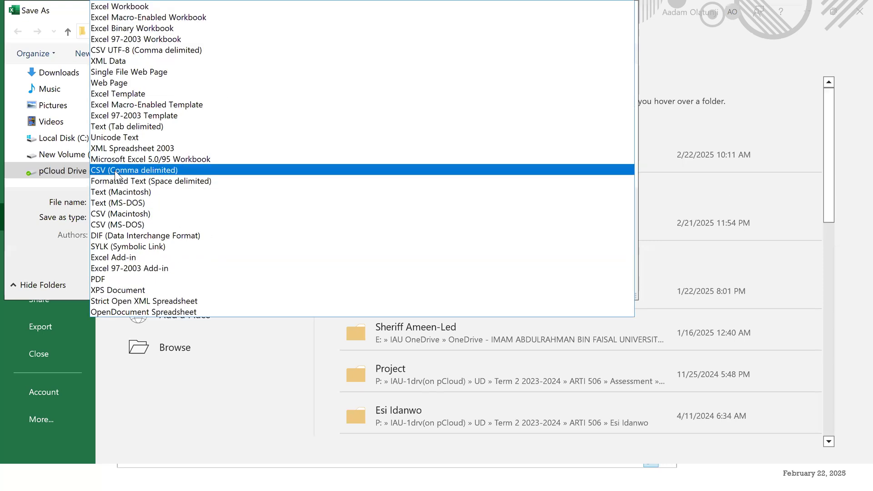
{"action": "left_click", "coordinate": [154, 170]}
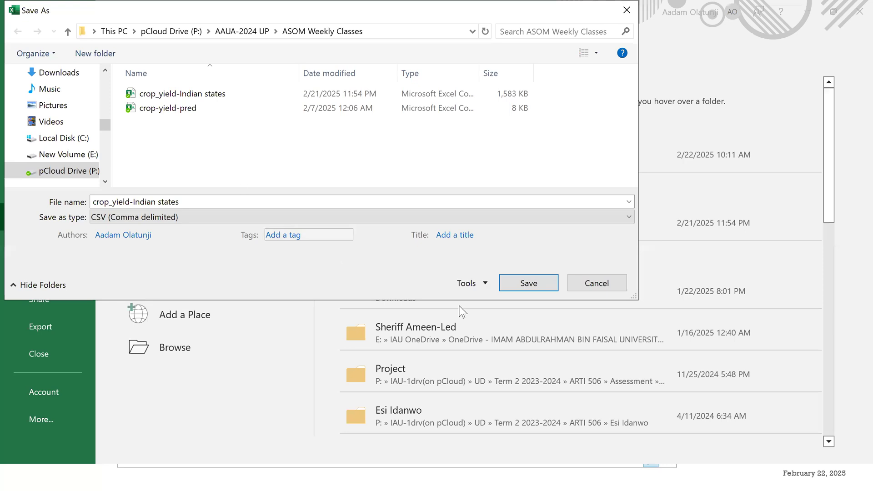
{"action": "left_click", "coordinate": [526, 280]}
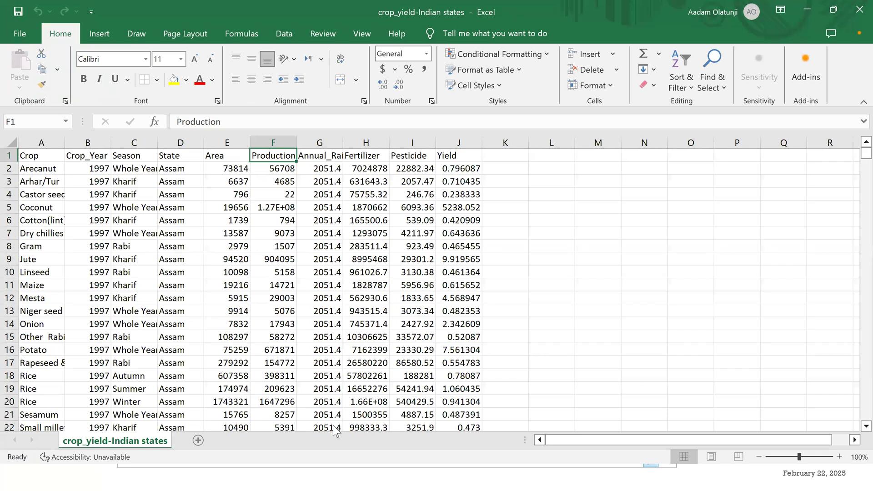
Switch to the Weka Explorer window with the crop_yield-Indian states dataset loaded.
{"action": "mouse_move", "coordinate": [372, 476]}
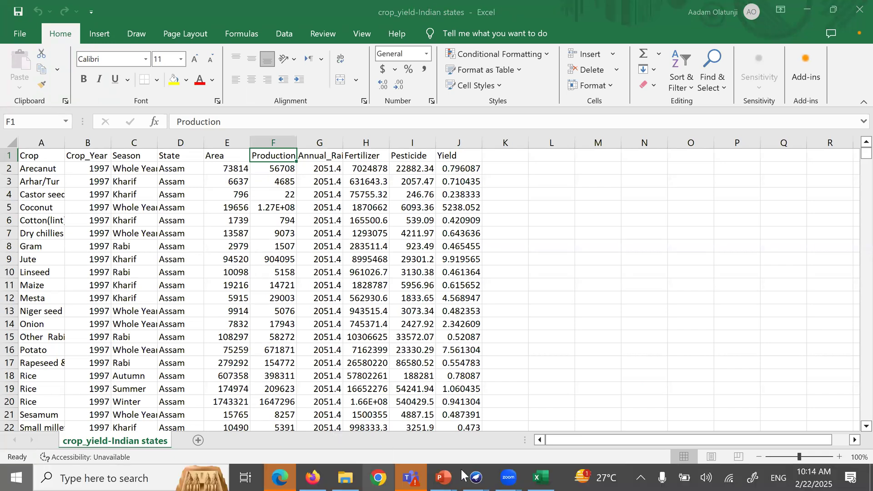
{"action": "key", "text": "super"}
{"action": "mouse_move", "coordinate": [476, 477]}
{"action": "left_click", "coordinate": [524, 432]}
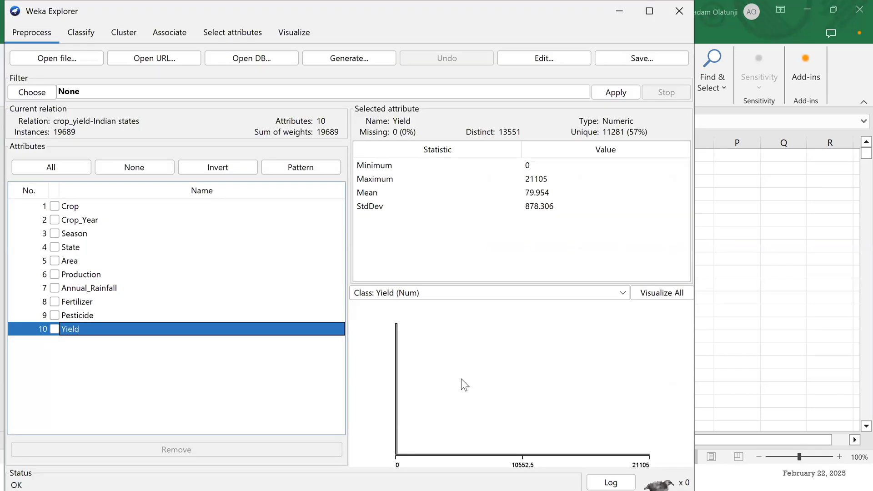
Switch to the Weka GUI Chooser window.
{"action": "key", "text": "super"}
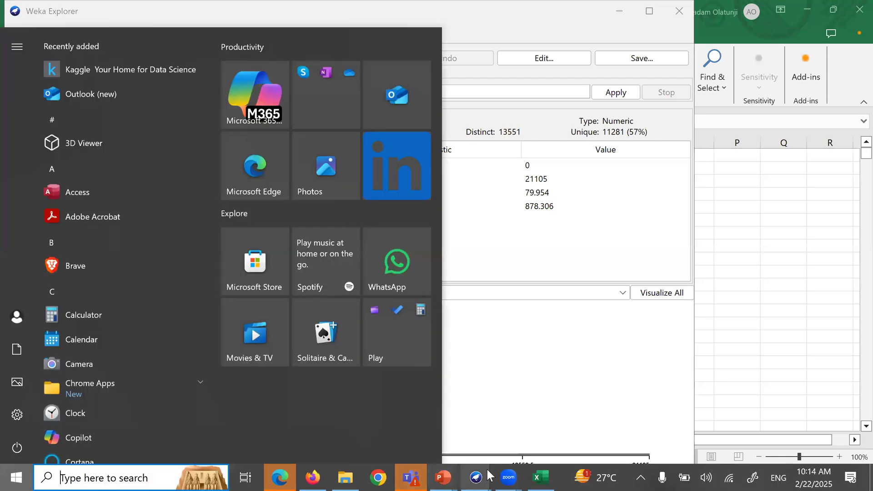
{"action": "mouse_move", "coordinate": [476, 477]}
{"action": "left_click", "coordinate": [439, 448]}
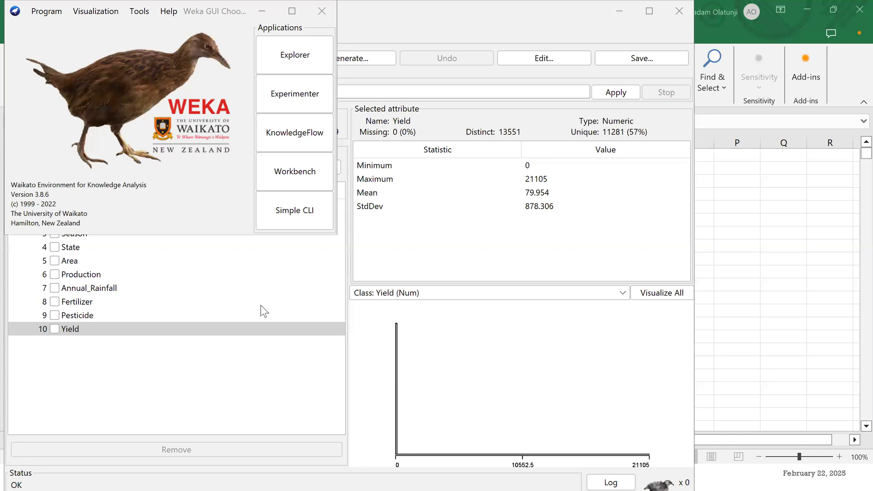
Load the CSV data file crop_yield-Indian states.csv from the Documents folder into the empty Weka Explorer.
{"action": "left_click", "coordinate": [56, 58]}
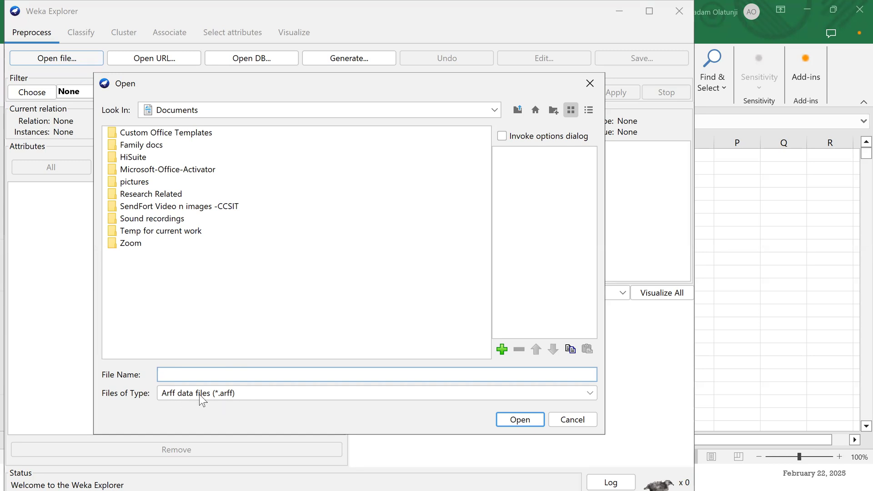
{"action": "left_click", "coordinate": [245, 391]}
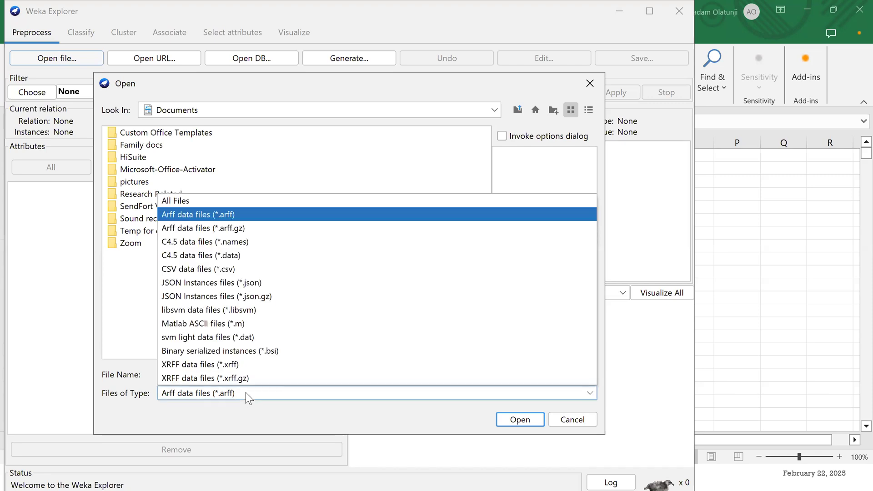
{"action": "left_click", "coordinate": [191, 269]}
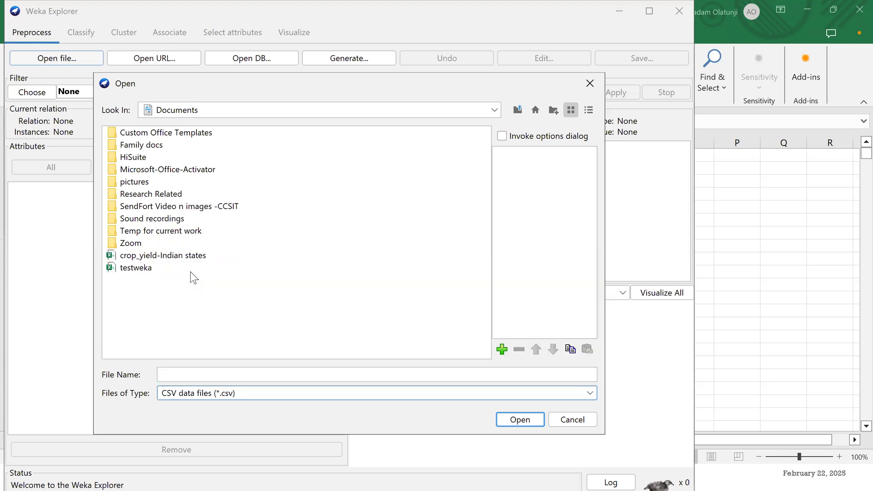
{"action": "left_click", "coordinate": [128, 258]}
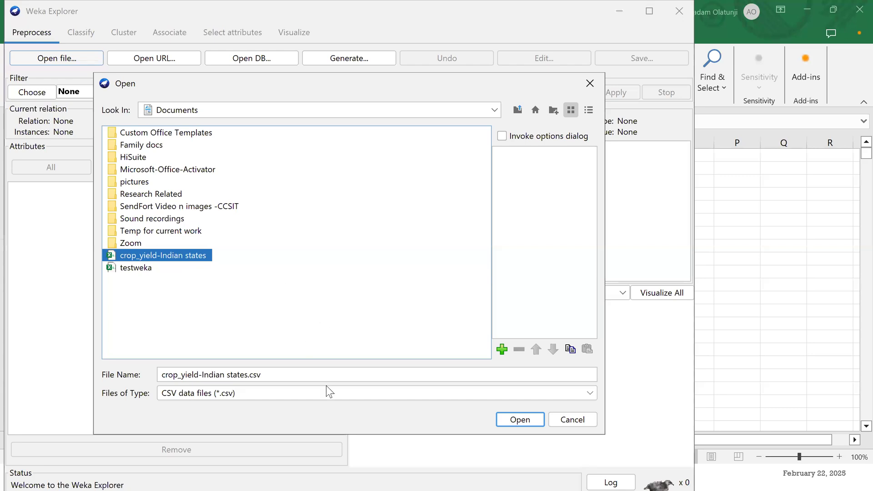
{"action": "left_click", "coordinate": [519, 418]}
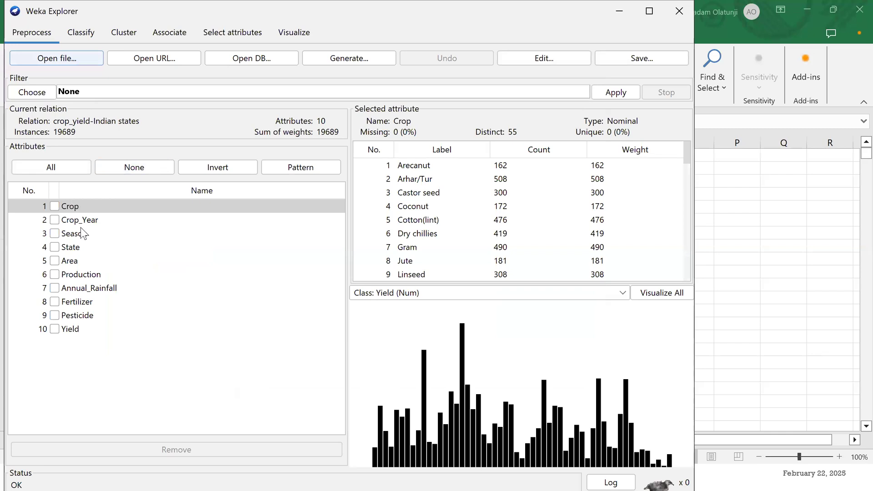
Examine the statistics and distributions of the Crop_Year, Season, State, Area and Production attributes in turn.
{"action": "left_click", "coordinate": [68, 222]}
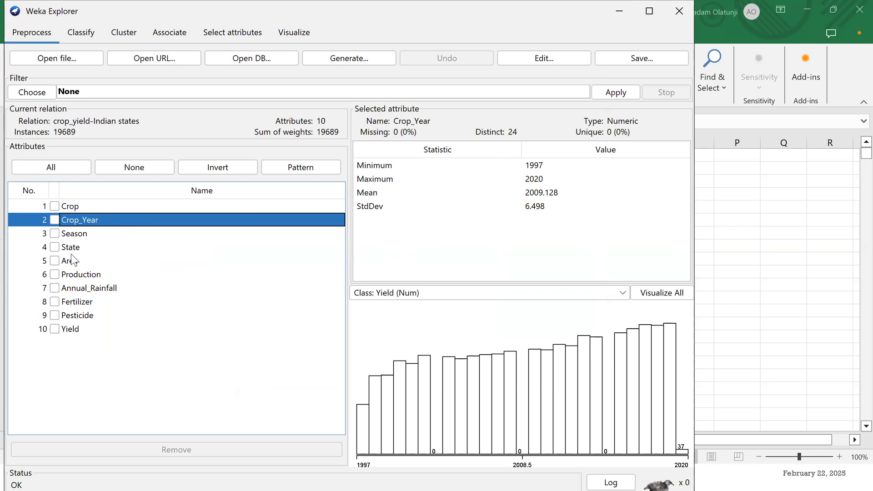
{"action": "left_click", "coordinate": [82, 234]}
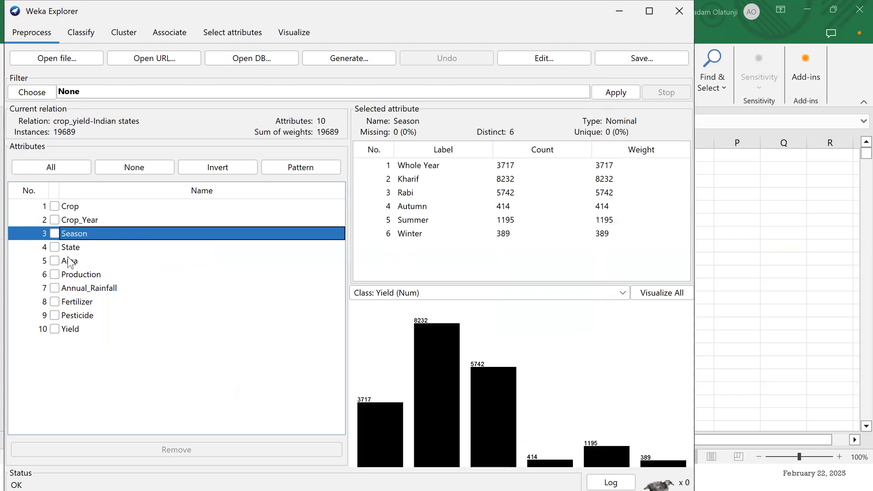
{"action": "left_click", "coordinate": [67, 247]}
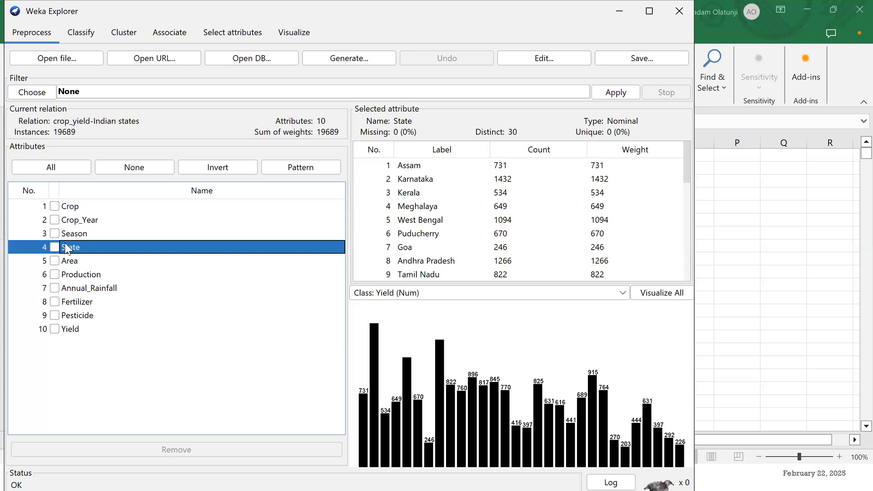
{"action": "left_click", "coordinate": [71, 262]}
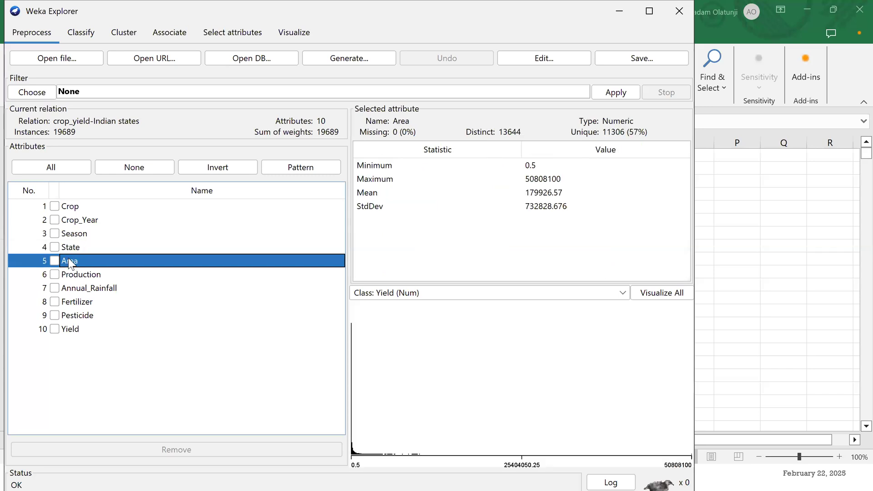
{"action": "left_click", "coordinate": [74, 275]}
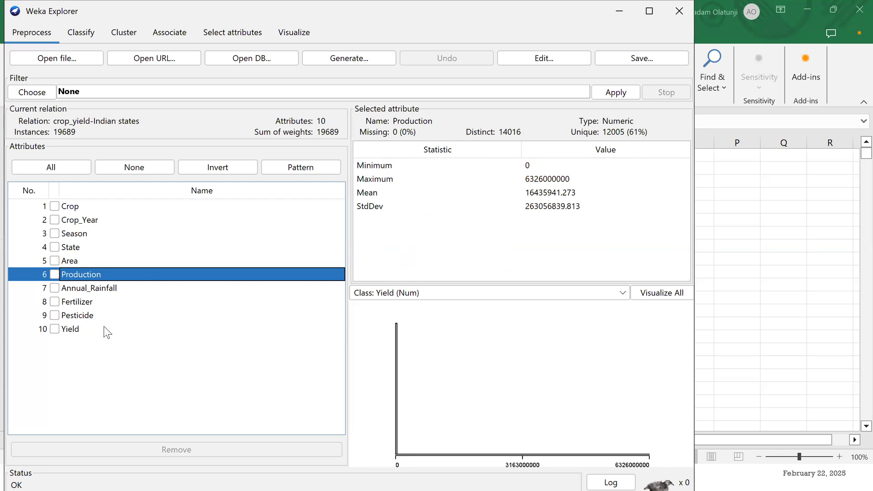
Examine the Pesticide, Annual_Rainfall, Fertilizer and Production attributes, marking and unmarking Annual_Rainfall and Fertilizer.
{"action": "left_click", "coordinate": [51, 315]}
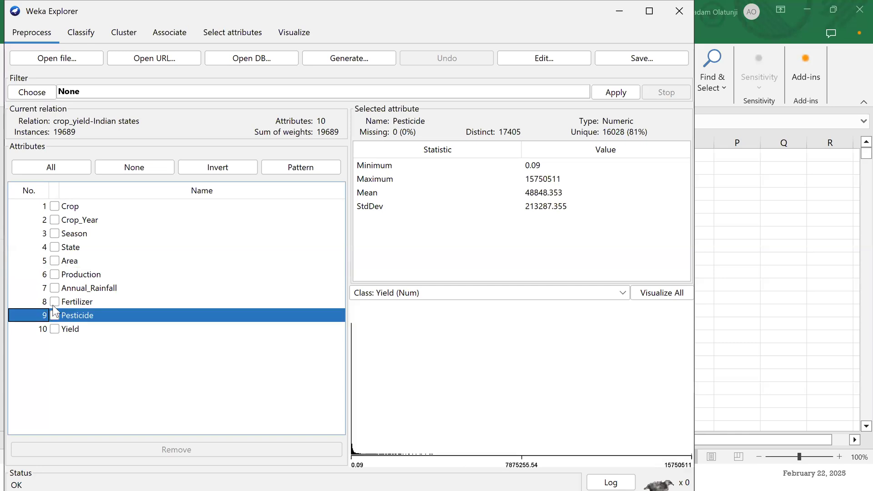
{"action": "left_click", "coordinate": [54, 301]}
{"action": "left_click", "coordinate": [54, 287]}
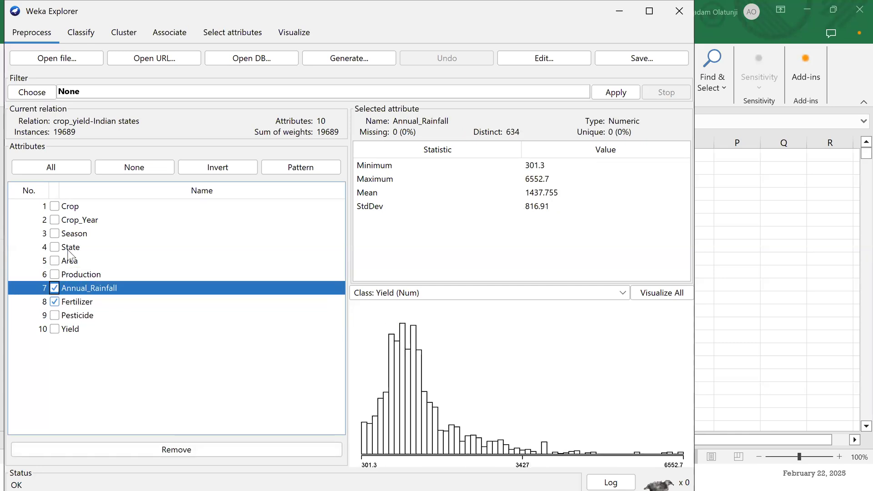
{"action": "left_click", "coordinate": [54, 288]}
{"action": "left_click", "coordinate": [54, 303]}
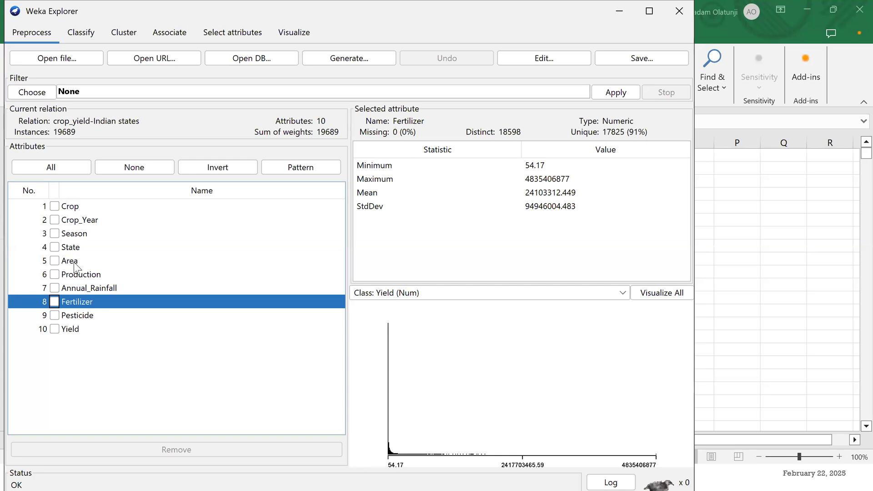
{"action": "left_click", "coordinate": [57, 276]}
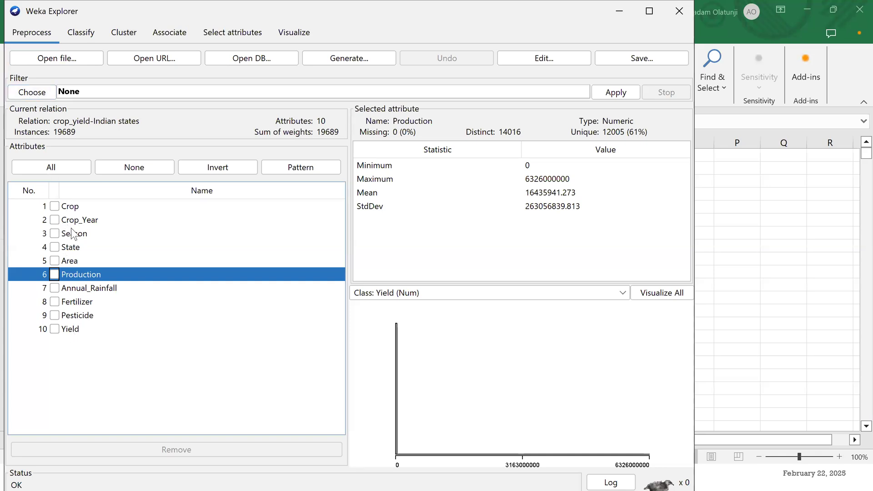
Browse the available preprocessing filters, including the unsupervised attribute filters.
{"action": "left_click", "coordinate": [32, 93]}
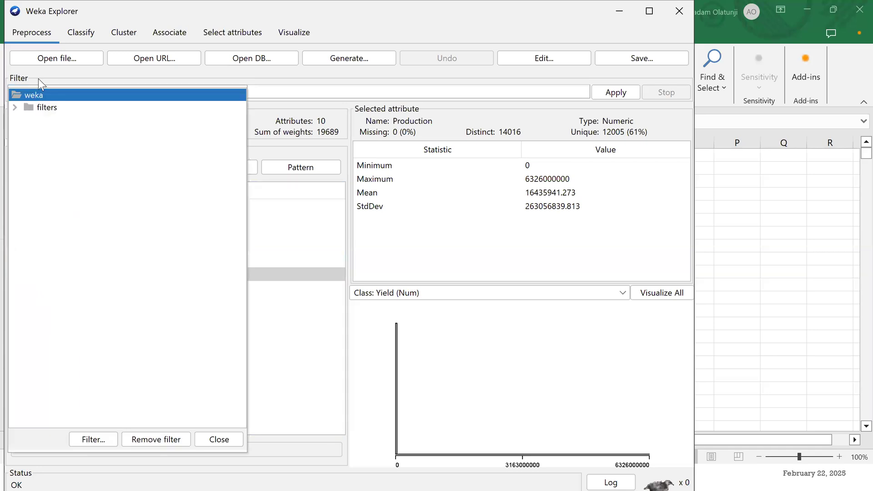
{"action": "left_click", "coordinate": [14, 107]}
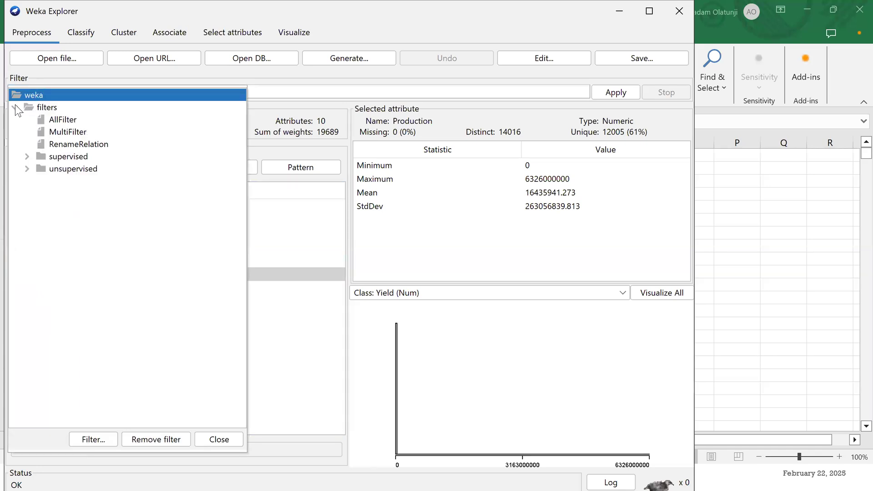
{"action": "left_click", "coordinate": [30, 155]}
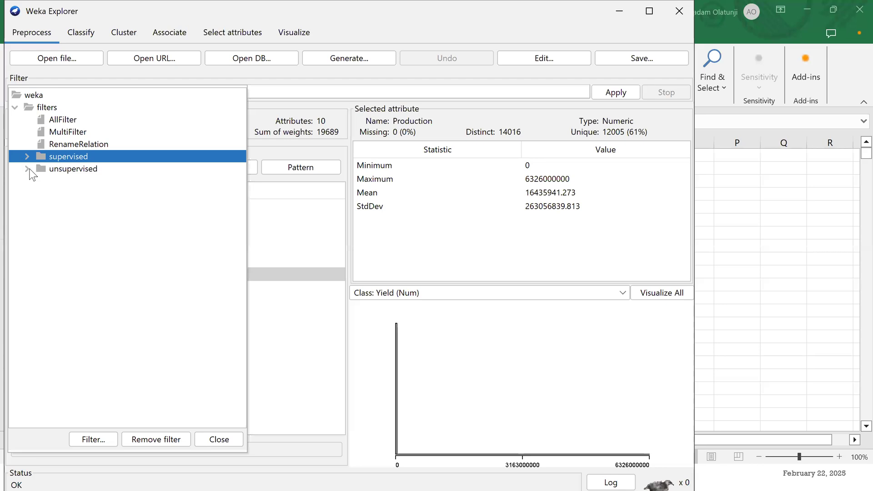
{"action": "left_click", "coordinate": [27, 169]}
{"action": "left_click", "coordinate": [39, 181]}
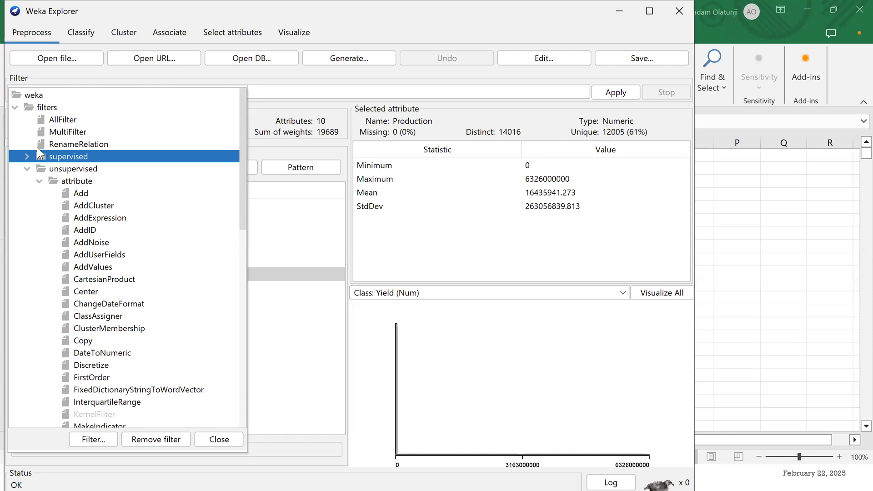
{"action": "left_click", "coordinate": [27, 168]}
{"action": "left_click", "coordinate": [26, 168]}
{"action": "left_click", "coordinate": [26, 168]}
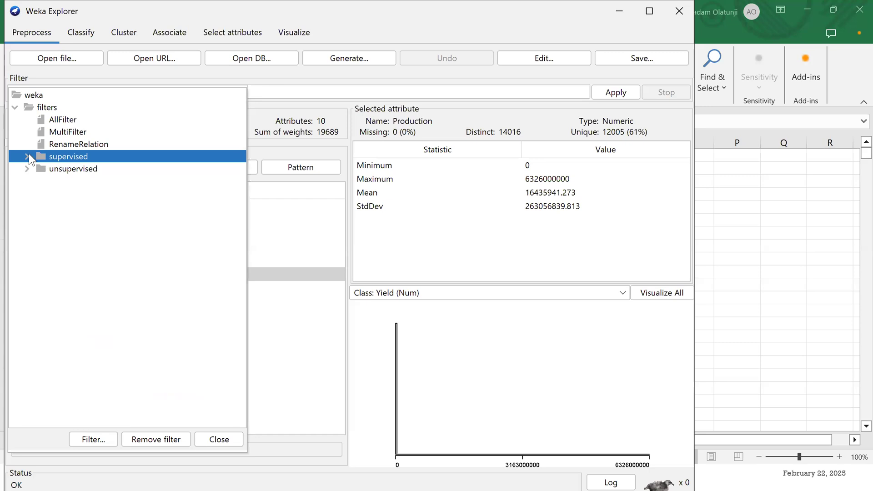
Choose AttributeSelection from the supervised attribute filters as the preprocessing filter.
{"action": "left_click", "coordinate": [29, 155]}
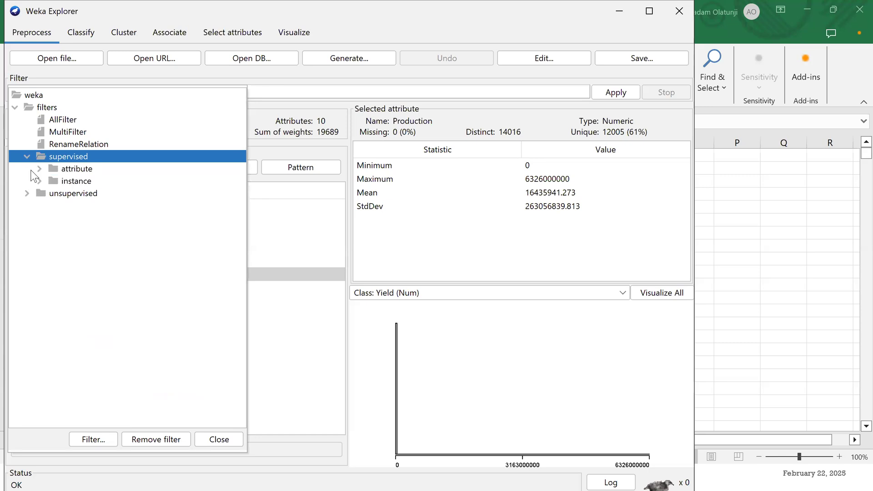
{"action": "left_click", "coordinate": [40, 169]}
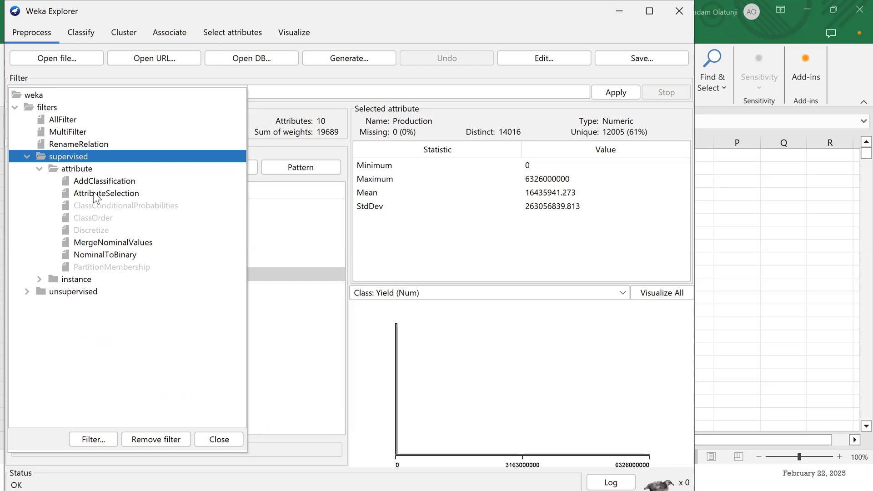
{"action": "left_click", "coordinate": [86, 195]}
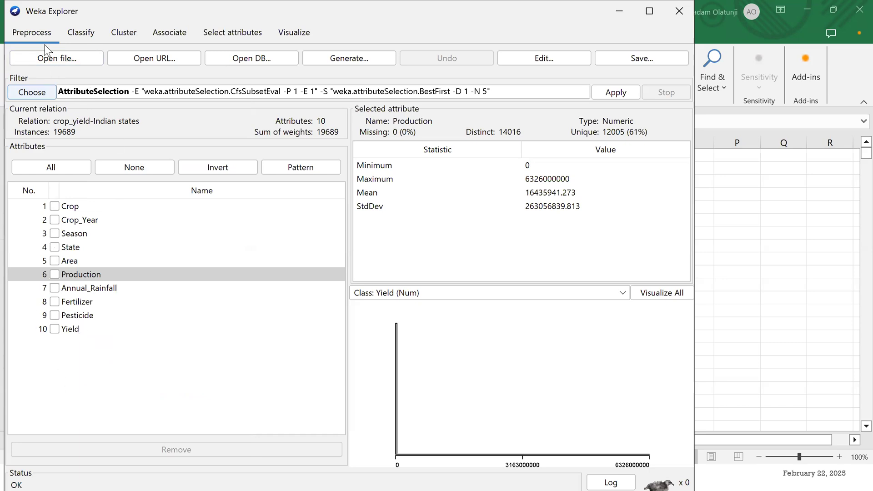
Choose the lazy classifier IBk for classifying the dataset.
{"action": "left_click", "coordinate": [81, 33]}
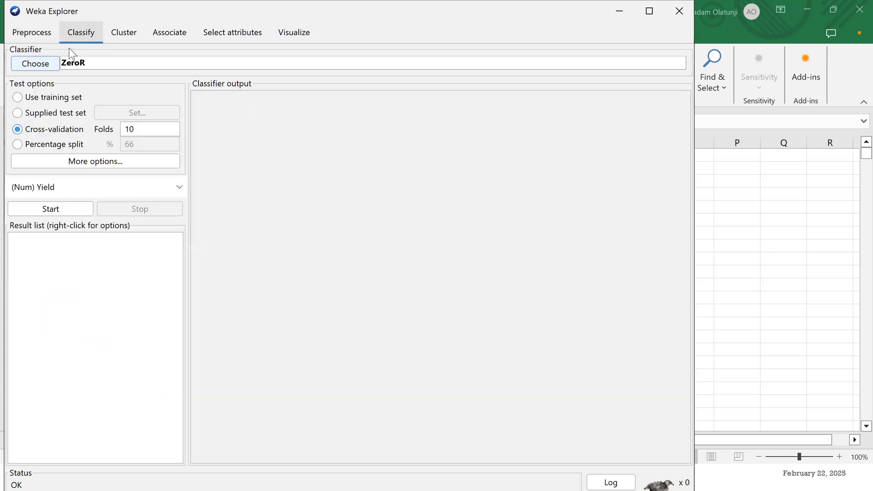
{"action": "left_click", "coordinate": [38, 59]}
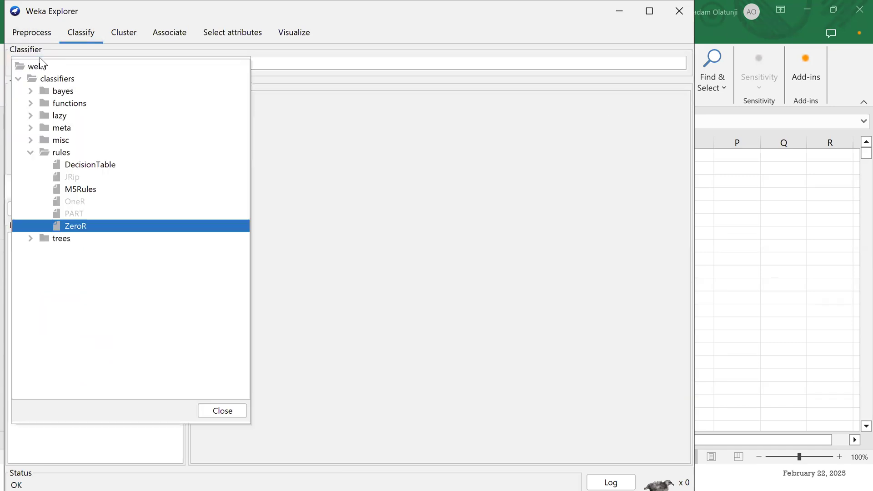
{"action": "left_click", "coordinate": [29, 116]}
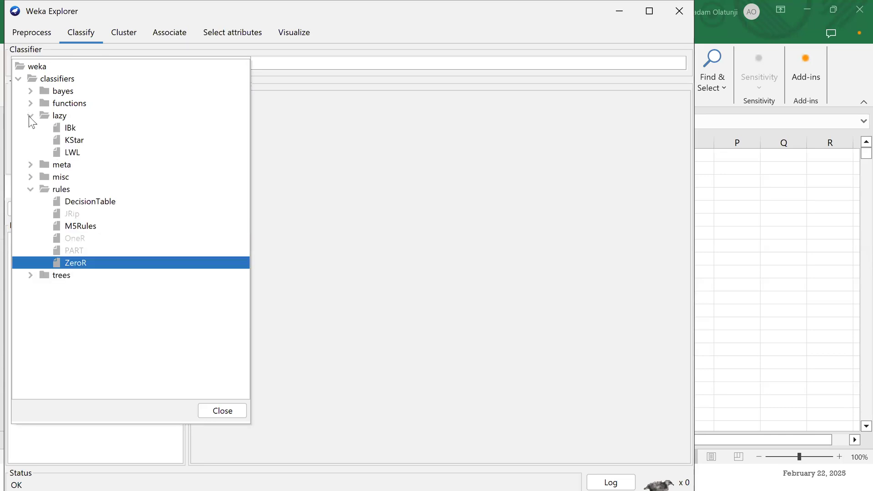
{"action": "left_click", "coordinate": [70, 129]}
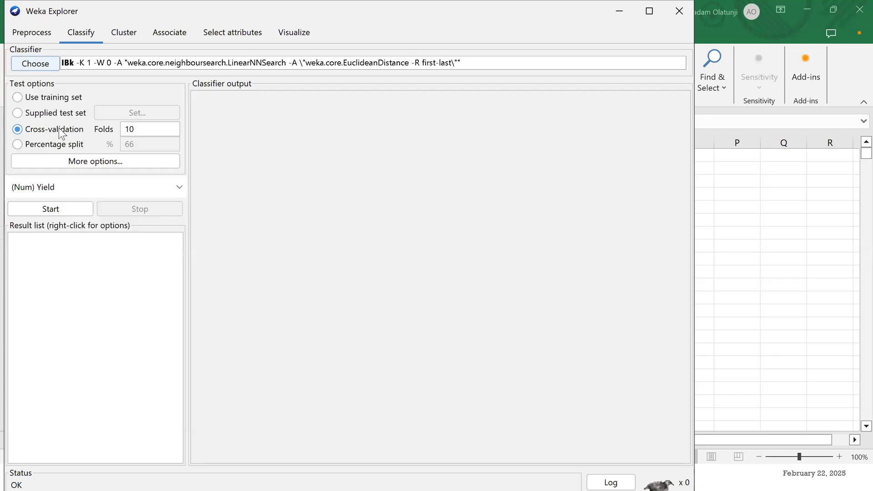
Inspect the IBk classifier's parameters, including KNN, and close them without changes.
{"action": "left_click", "coordinate": [97, 60]}
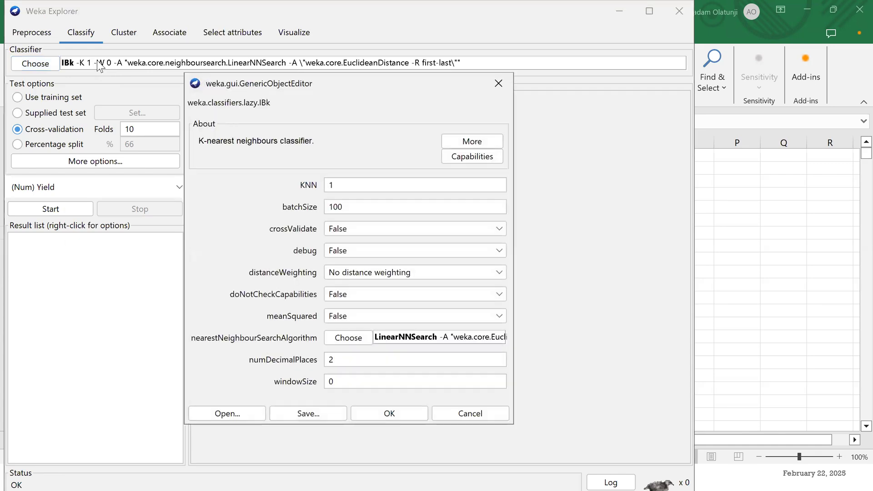
{"action": "left_click", "coordinate": [340, 184]}
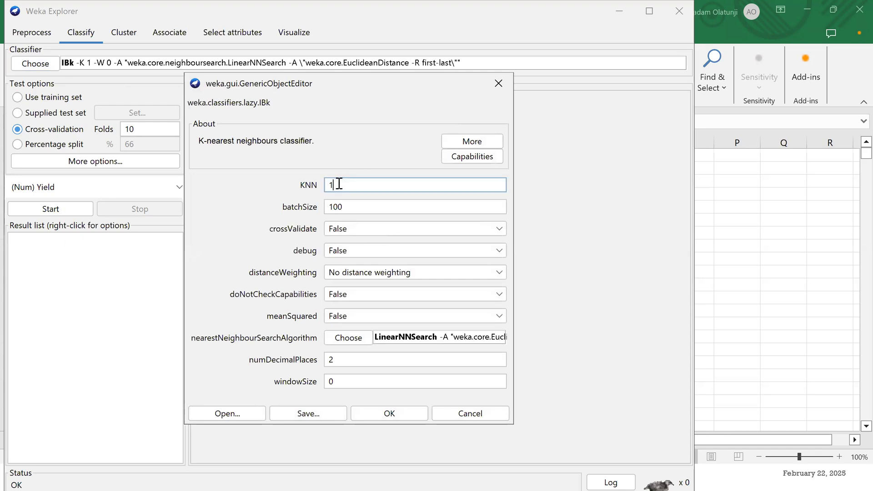
{"action": "left_click", "coordinate": [493, 87]}
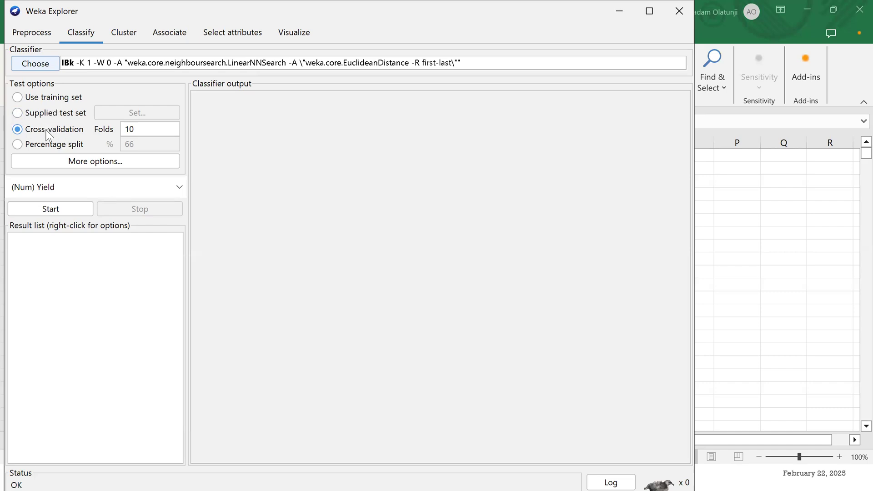
Set the percentage split to 70% and select the training set as the test option.
{"action": "left_click", "coordinate": [142, 132]}
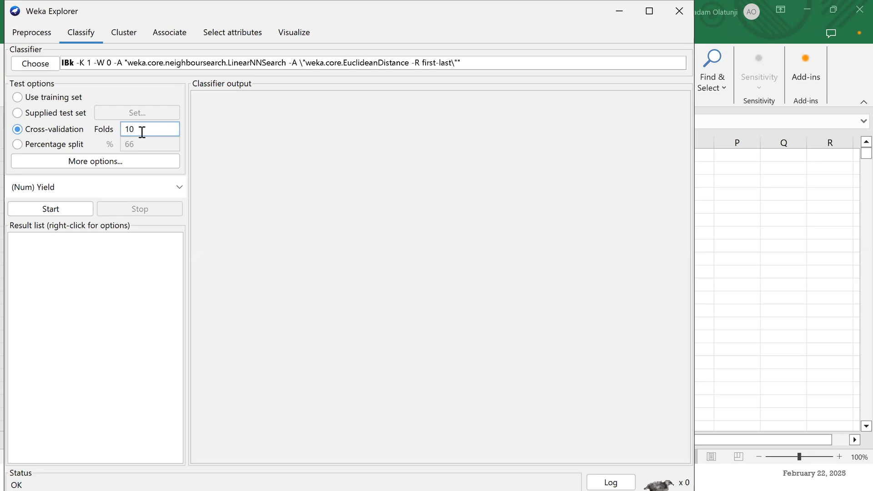
{"action": "left_click", "coordinate": [17, 145]}
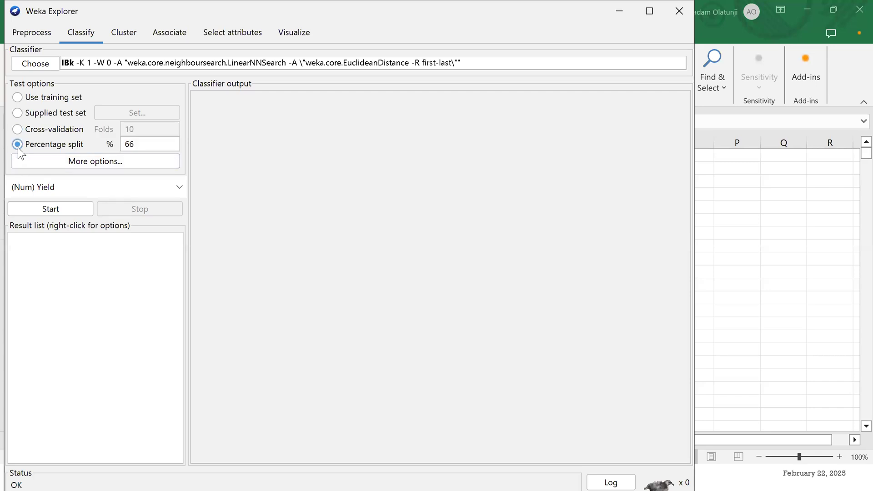
{"action": "left_click_drag", "start_coordinate": [152, 144], "coordinate": [115, 143]}
{"action": "type", "text": "70"}
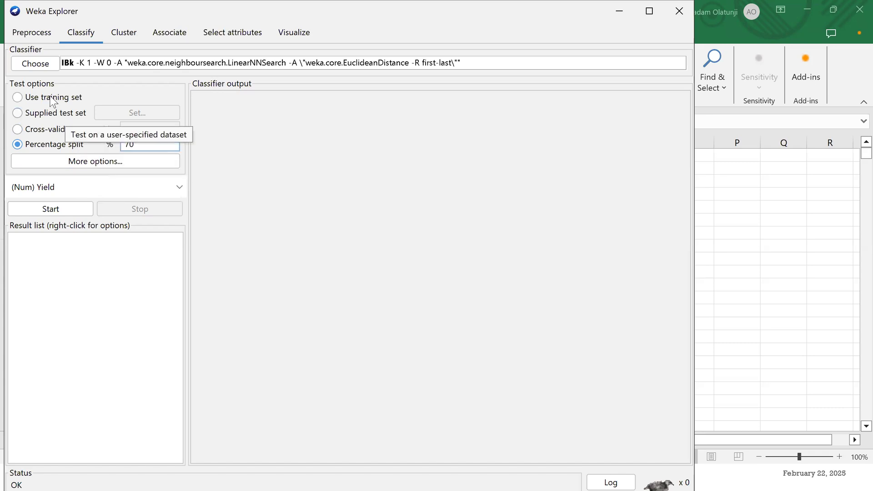
{"action": "left_click", "coordinate": [19, 98]}
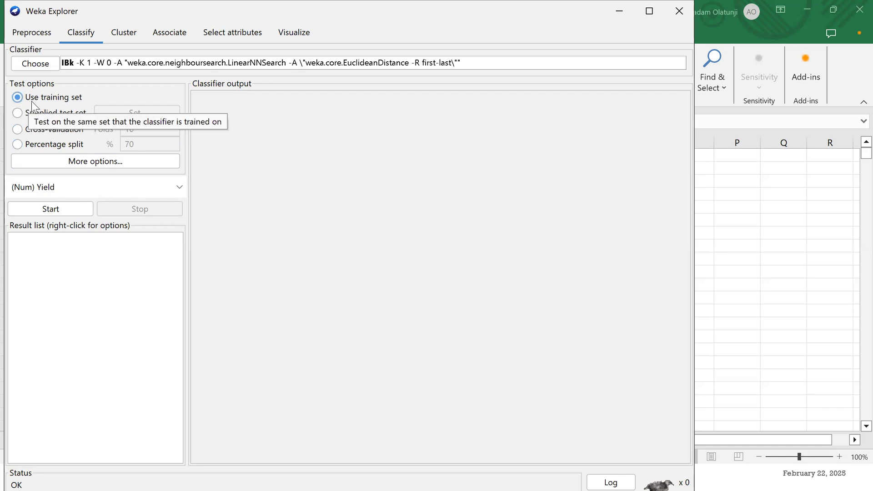
Select the 70% percentage split as the test option and run the IBk classifier on Yield.
{"action": "left_click", "coordinate": [21, 113]}
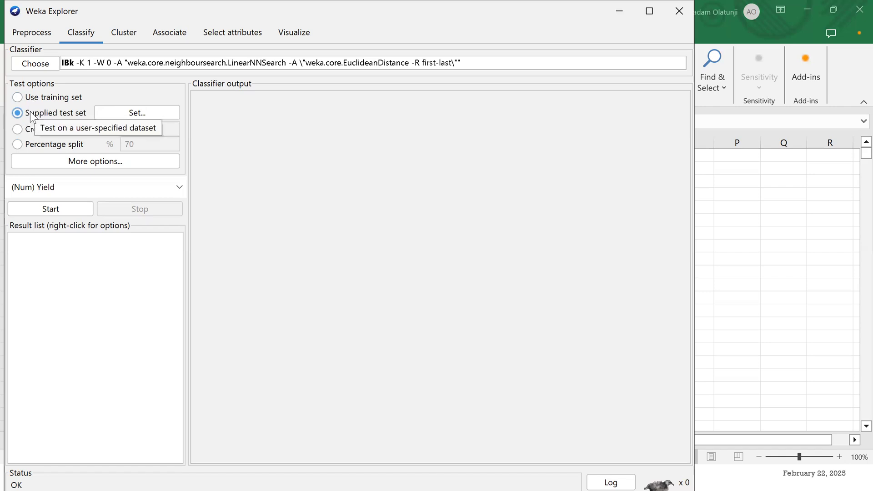
{"action": "left_click", "coordinate": [18, 146]}
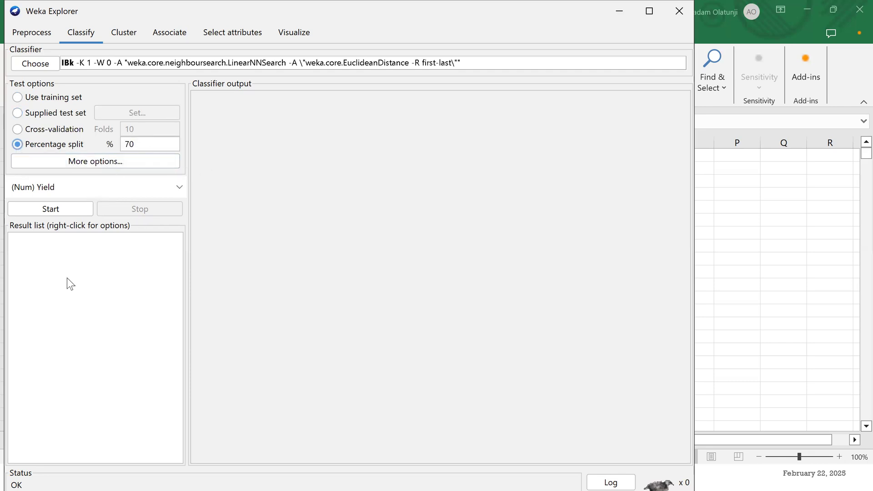
{"action": "left_click", "coordinate": [49, 210]}
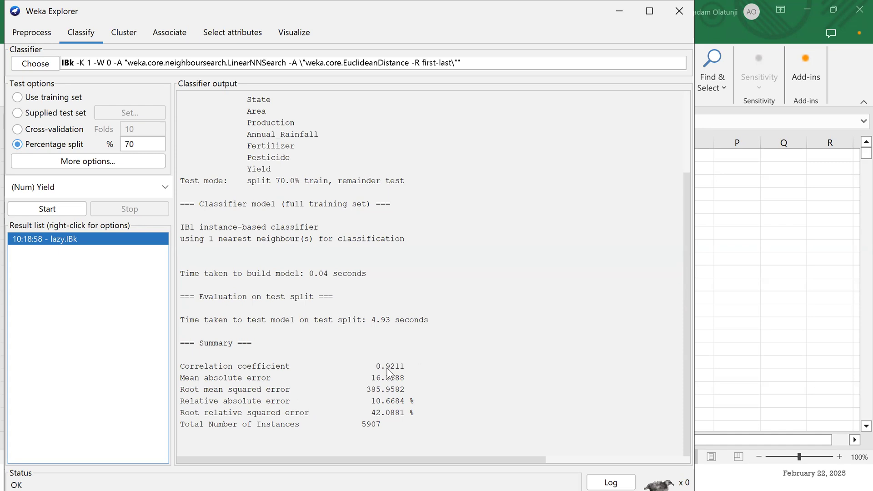
Examine the correlation coefficient, error summary and run information in the IBk classifier output.
{"action": "left_click_drag", "start_coordinate": [401, 366], "coordinate": [201, 366]}
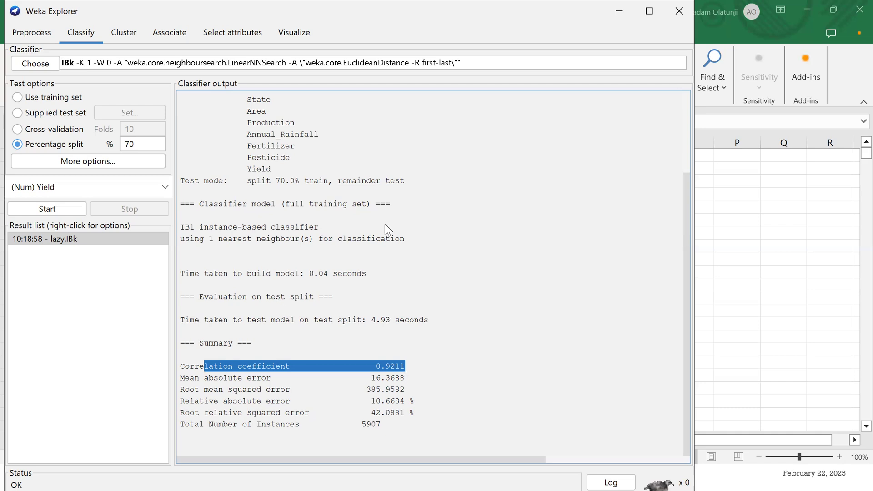
{"action": "left_click", "coordinate": [433, 370]}
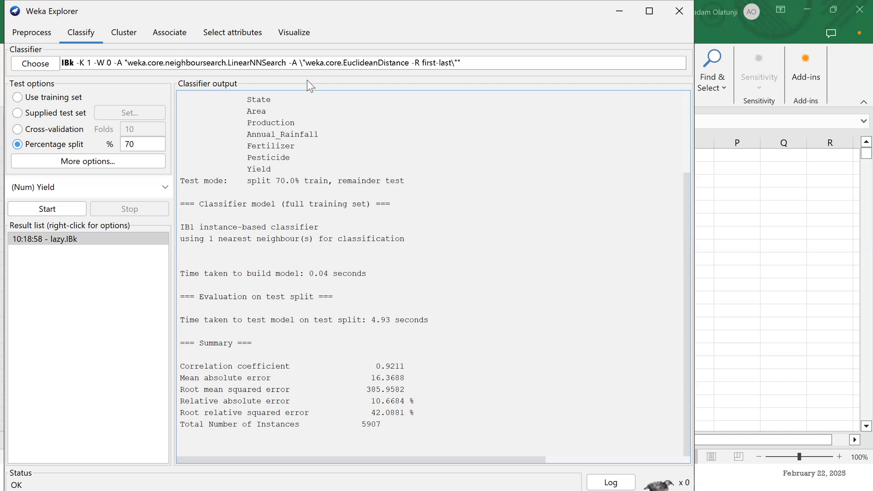
{"action": "scroll", "coordinate": [279, 269], "scroll_direction": "up", "scroll_amount": 3}
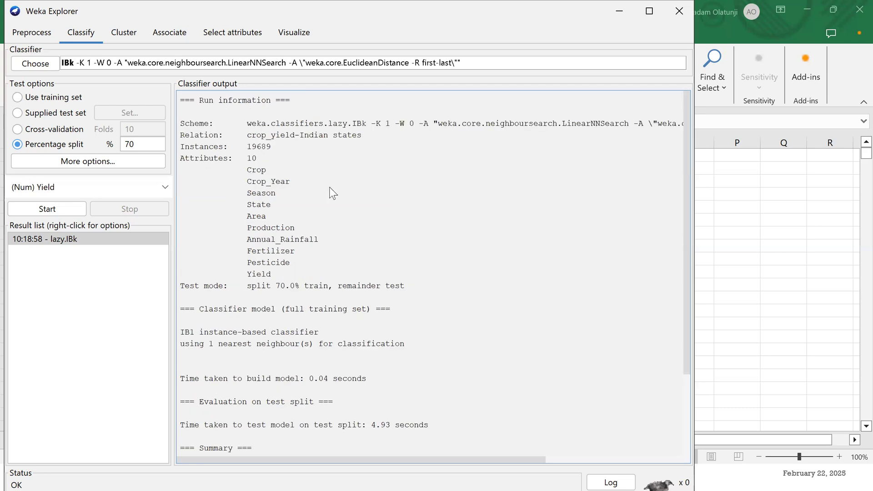
Set the output predictions format to PlainText in the evaluation options and rerun the IBk classifier.
{"action": "left_click", "coordinate": [90, 160]}
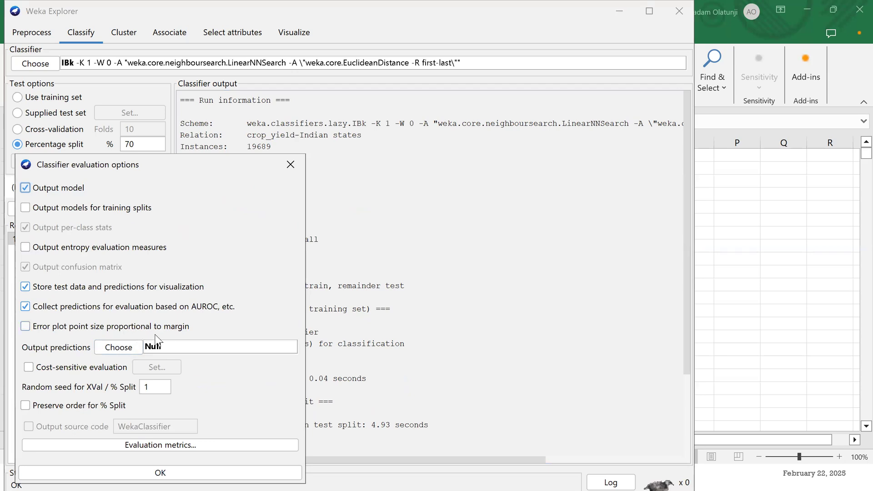
{"action": "left_click", "coordinate": [126, 347]}
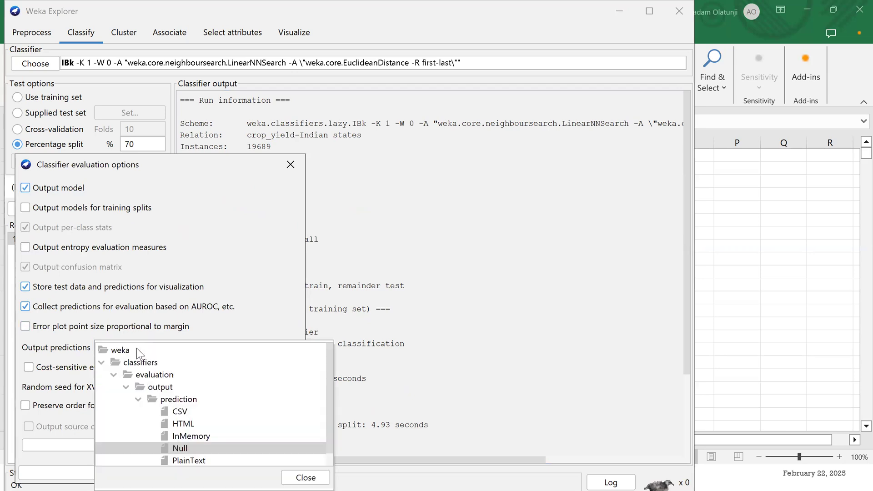
{"action": "left_click", "coordinate": [188, 460]}
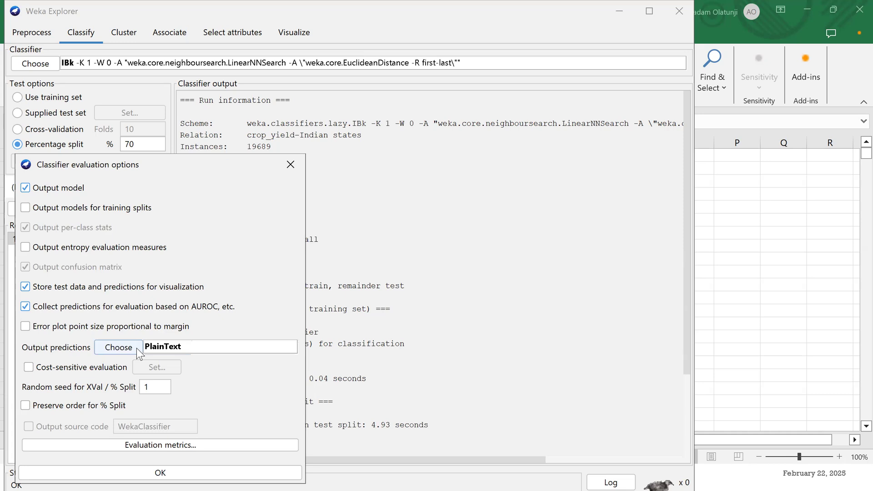
{"action": "left_click", "coordinate": [160, 471]}
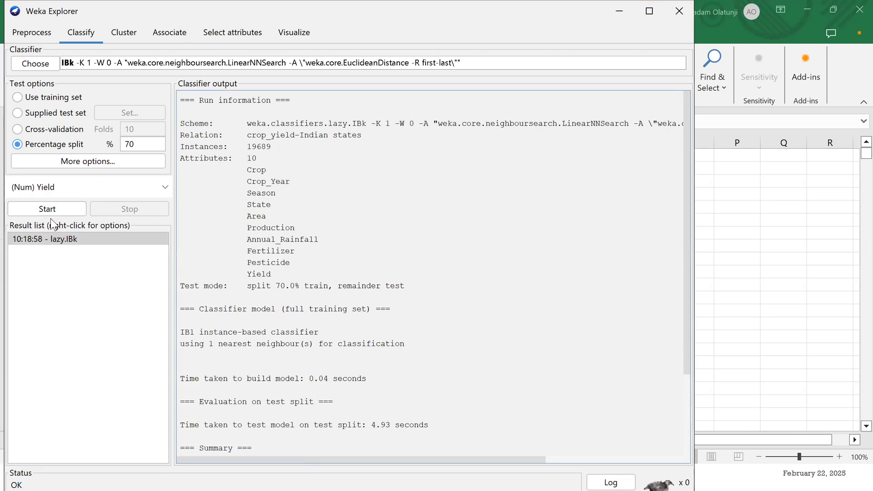
{"action": "left_click", "coordinate": [49, 209]}
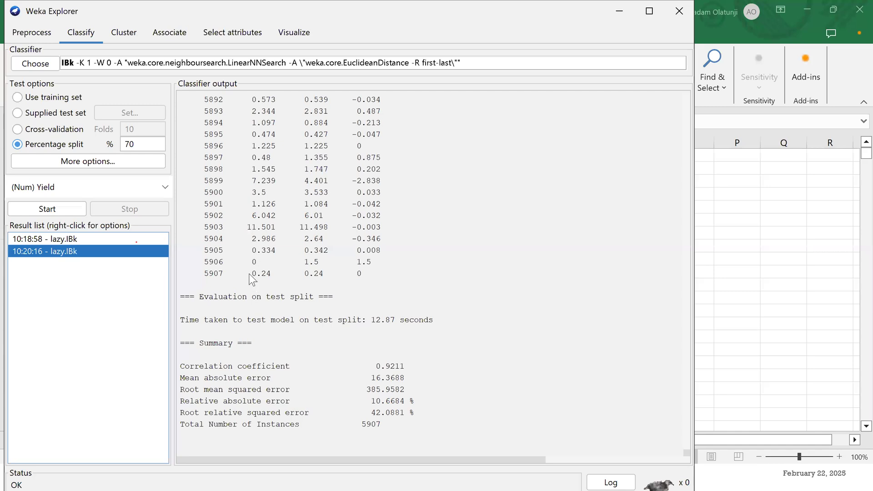
Look through the actual, predicted and error values of the test split predictions, back to the first instances.
{"action": "scroll", "coordinate": [248, 275], "scroll_direction": "up", "scroll_amount": 10}
{"action": "scroll", "coordinate": [248, 275], "scroll_direction": "up", "scroll_amount": 20}
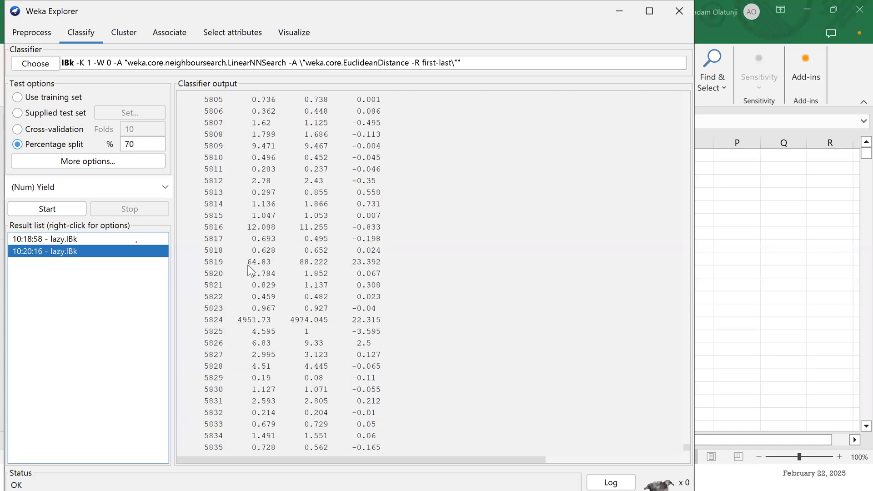
{"action": "scroll", "coordinate": [248, 266], "scroll_direction": "up", "scroll_amount": 20}
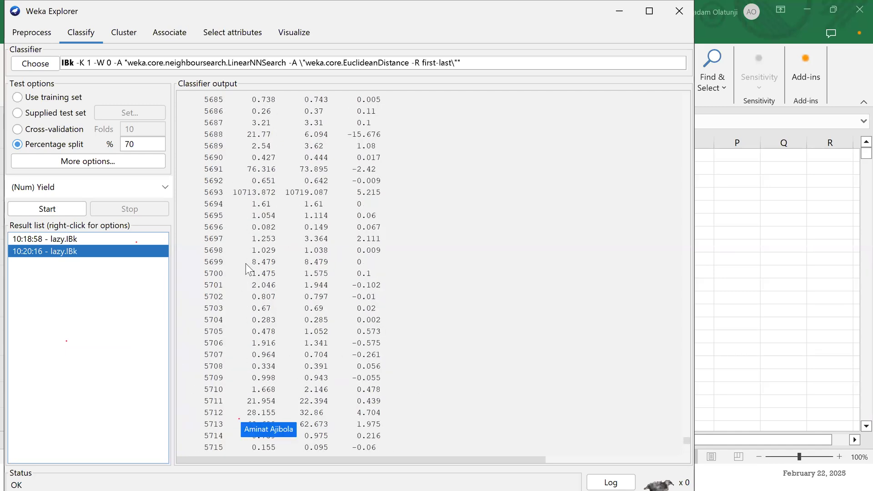
{"action": "scroll", "coordinate": [246, 266], "scroll_direction": "up", "scroll_amount": 20}
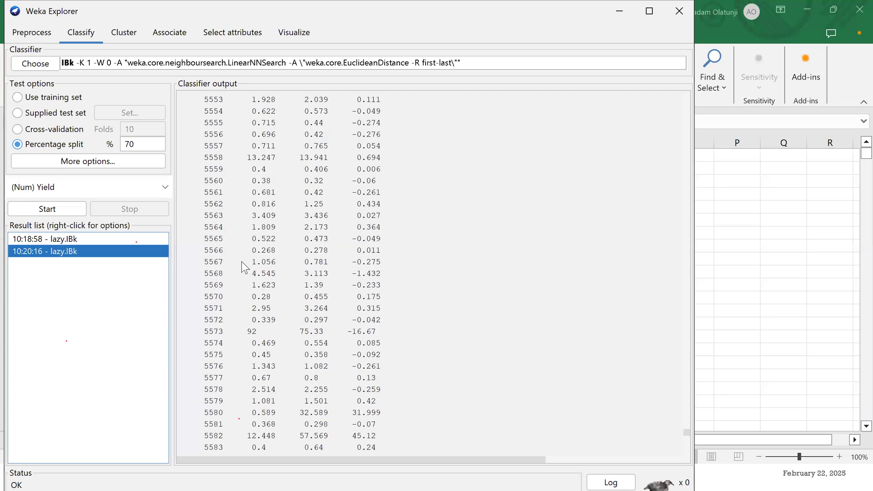
{"action": "scroll", "coordinate": [239, 260], "scroll_direction": "up", "scroll_amount": 11}
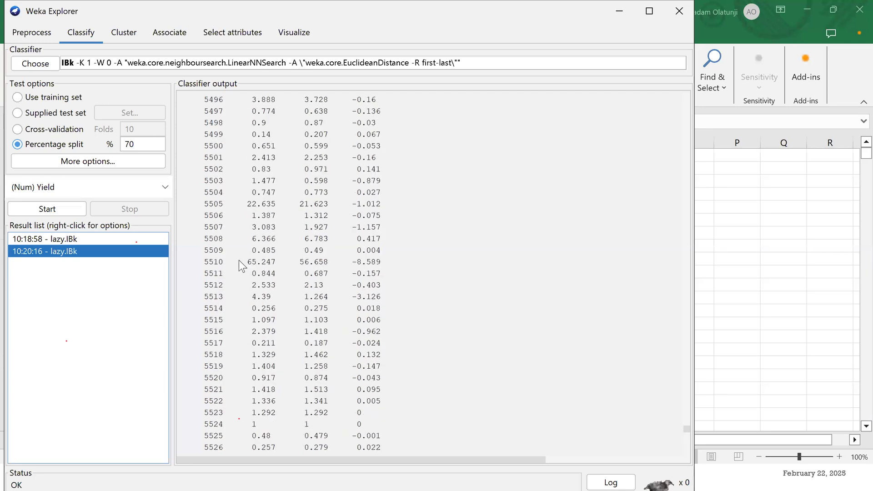
{"action": "scroll", "coordinate": [239, 260], "scroll_direction": "up", "scroll_amount": 12}
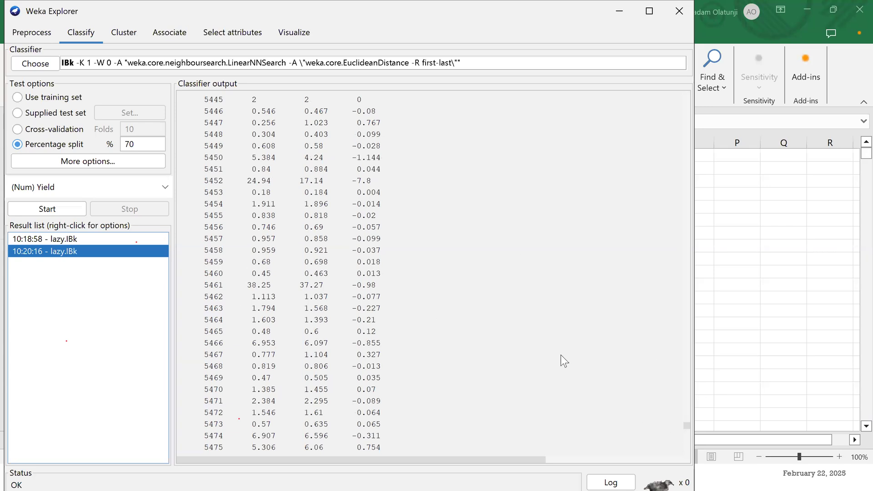
{"action": "key", "text": "alt+Tab"}
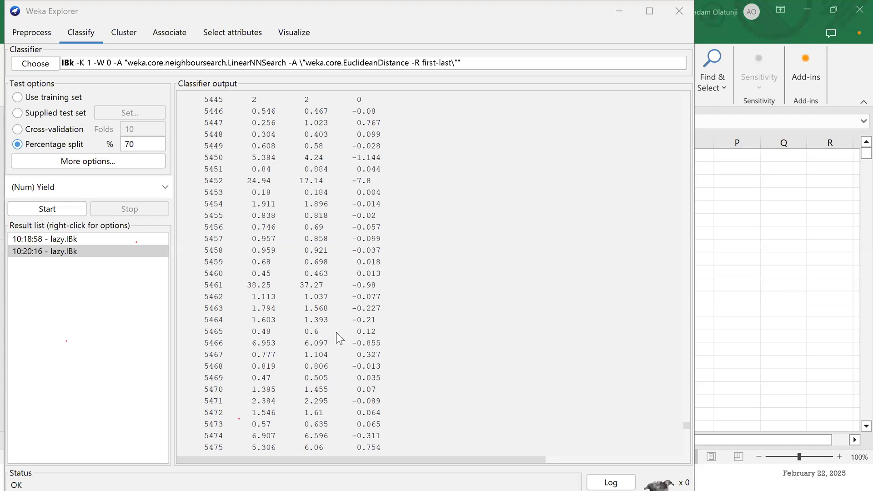
{"action": "scroll", "coordinate": [272, 328], "scroll_direction": "up", "scroll_amount": 20}
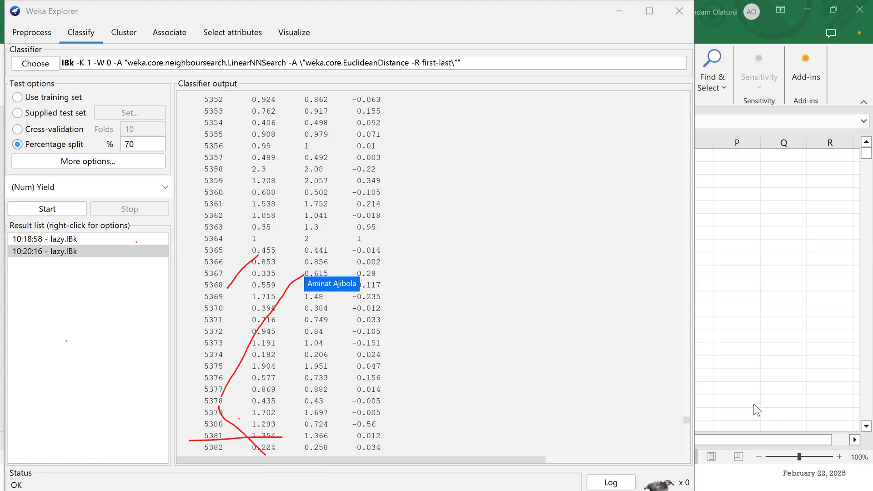
{"action": "mouse_move", "coordinate": [686, 421]}
{"action": "left_mouse_down"}
{"action": "mouse_move", "coordinate": [688, 93]}
{"action": "mouse_move", "coordinate": [708, 101]}
{"action": "mouse_move", "coordinate": [705, 94]}
{"action": "left_mouse_up"}
{"action": "scroll", "coordinate": [320, 319], "scroll_direction": "down", "scroll_amount": 5}
{"action": "scroll", "coordinate": [320, 323], "scroll_direction": "down", "scroll_amount": 1}
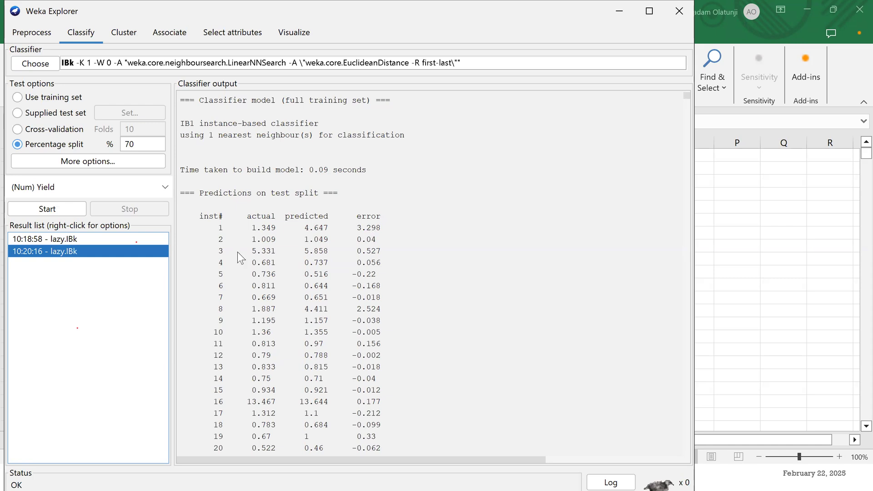
{"action": "scroll", "coordinate": [228, 291], "scroll_direction": "down", "scroll_amount": 3}
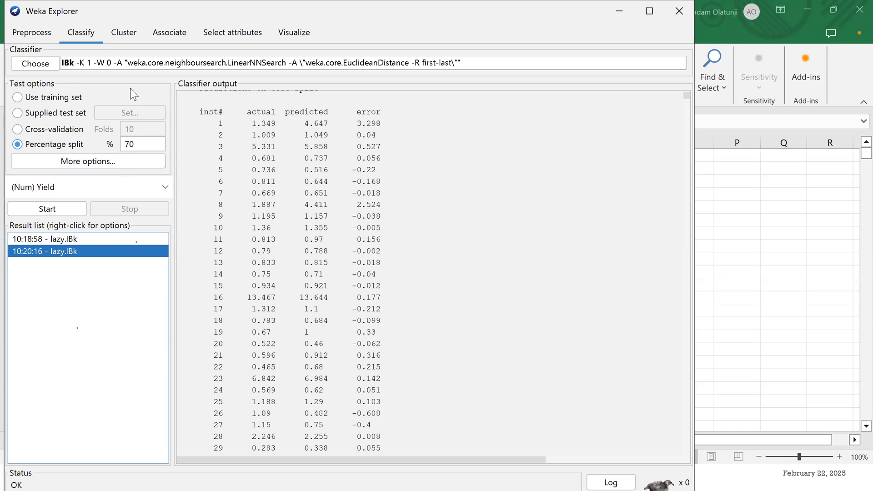
Set the IBk classifier's KNN parameter to 3 and run it with the same 70% split.
{"action": "left_click", "coordinate": [35, 32]}
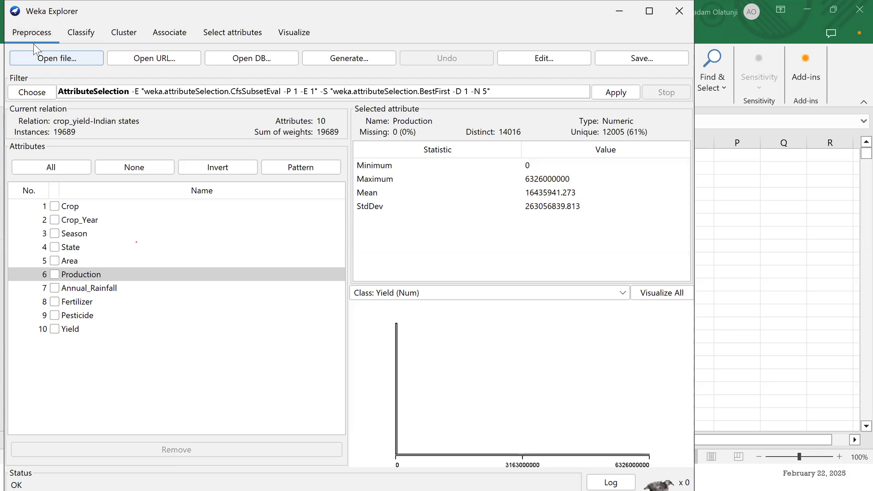
{"action": "left_click", "coordinate": [81, 34]}
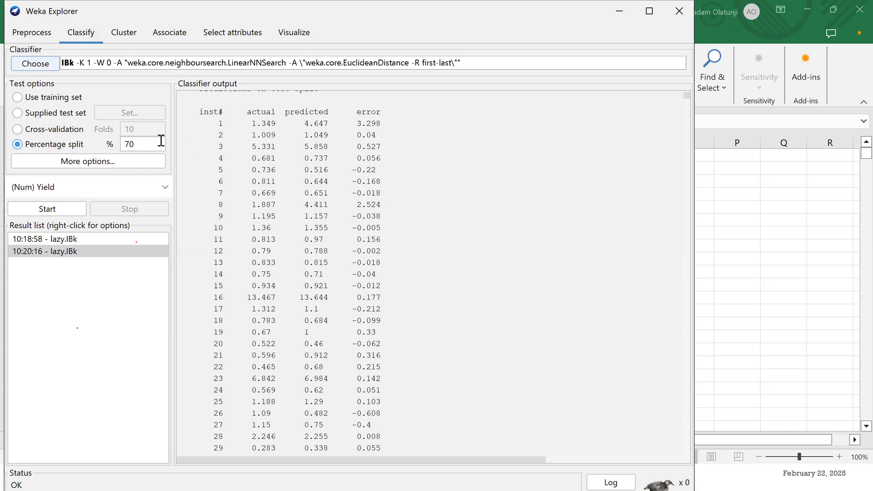
{"action": "left_click", "coordinate": [205, 61]}
{"action": "double_click", "coordinate": [370, 185]}
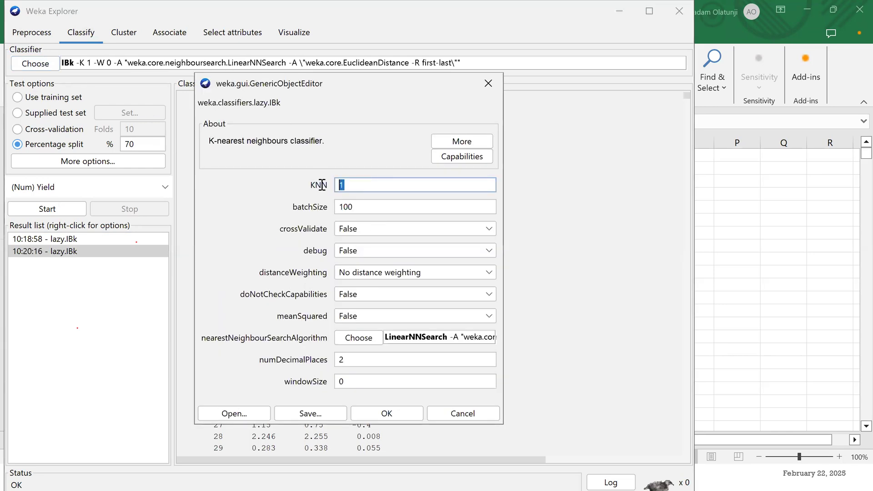
{"action": "type", "text": "3"}
{"action": "left_click", "coordinate": [386, 414]}
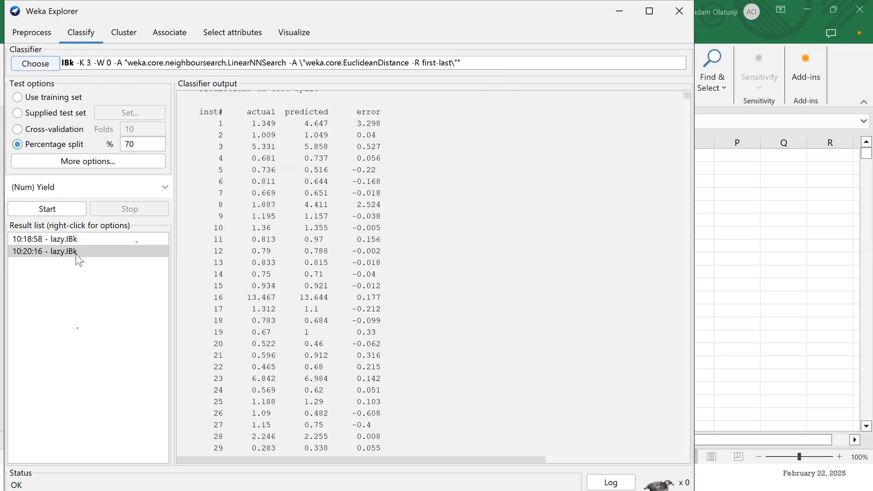
{"action": "left_click", "coordinate": [48, 209]}
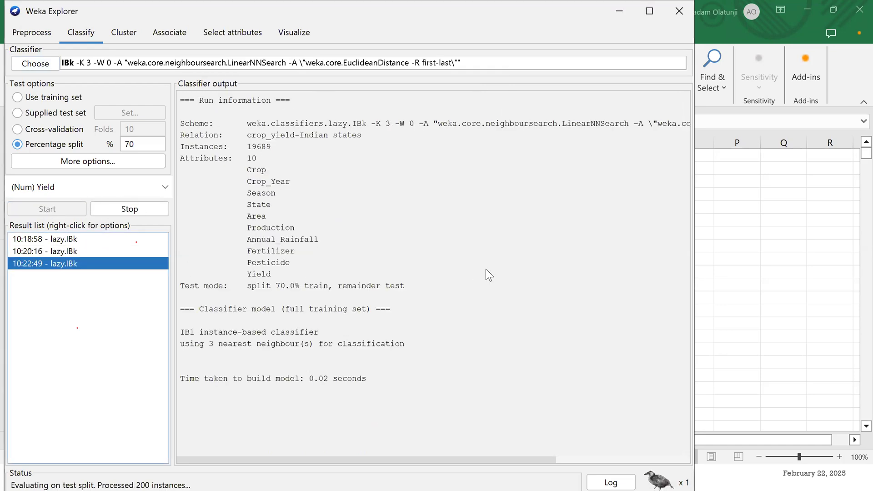
Review the predictions and error summary of the run with three neighbours, then return to the dataset's attribute overview.
{"action": "scroll", "coordinate": [383, 269], "scroll_direction": "right", "scroll_amount": 3}
{"action": "scroll", "coordinate": [383, 269], "scroll_direction": "left", "scroll_amount": 3}
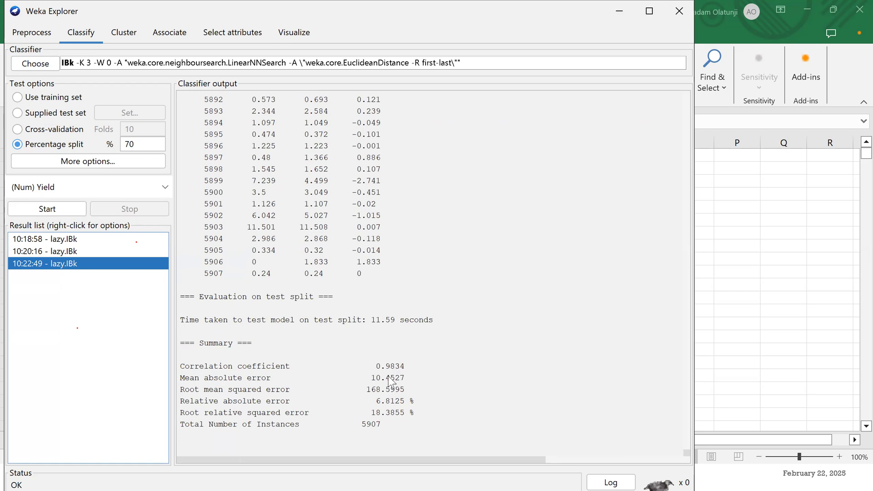
{"action": "scroll", "coordinate": [299, 282], "scroll_direction": "up", "scroll_amount": 5}
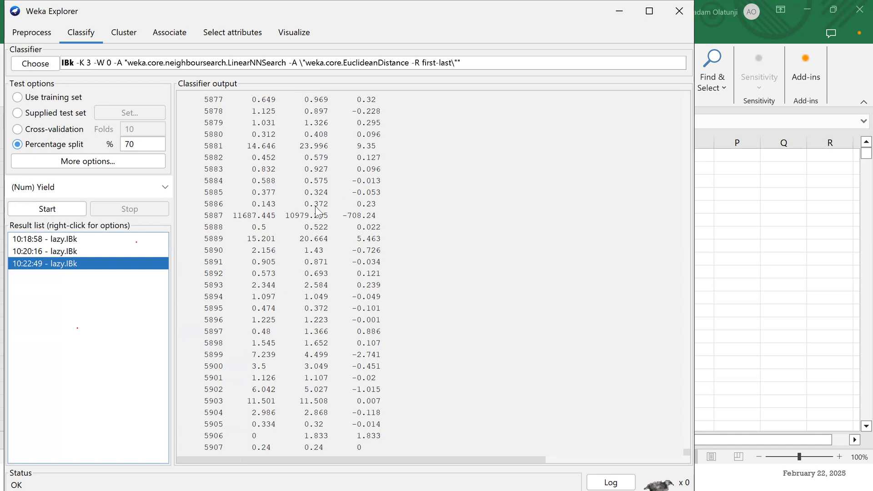
{"action": "scroll", "coordinate": [282, 214], "scroll_direction": "down", "scroll_amount": 5}
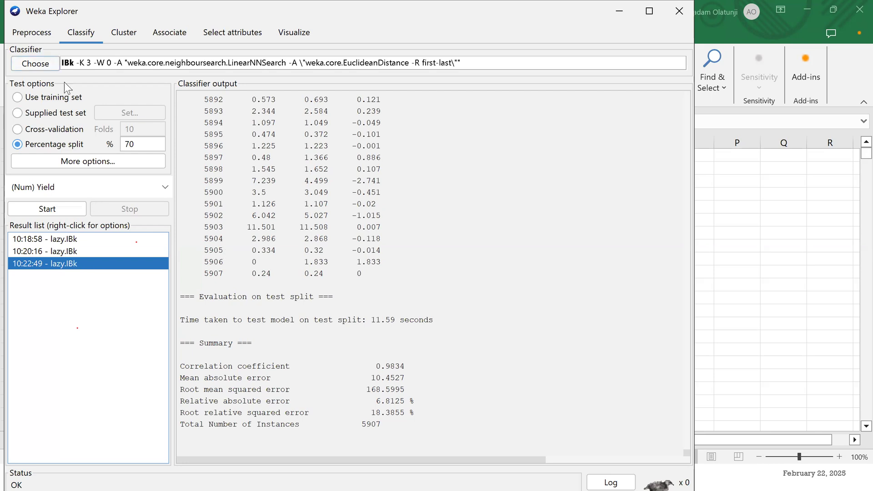
{"action": "left_click", "coordinate": [33, 31]}
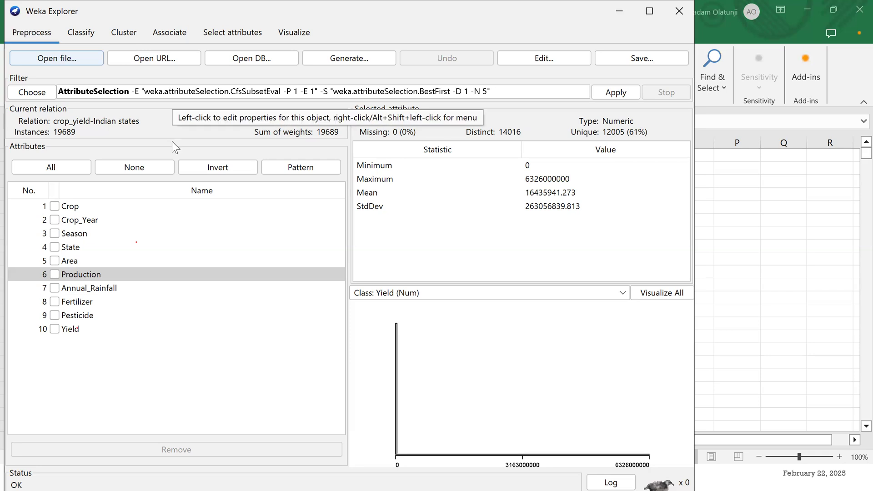
Switch to the PowerPoint slide show and advance to the Weather Prediction and Yield Forecasting slide.
{"action": "key", "text": "super"}
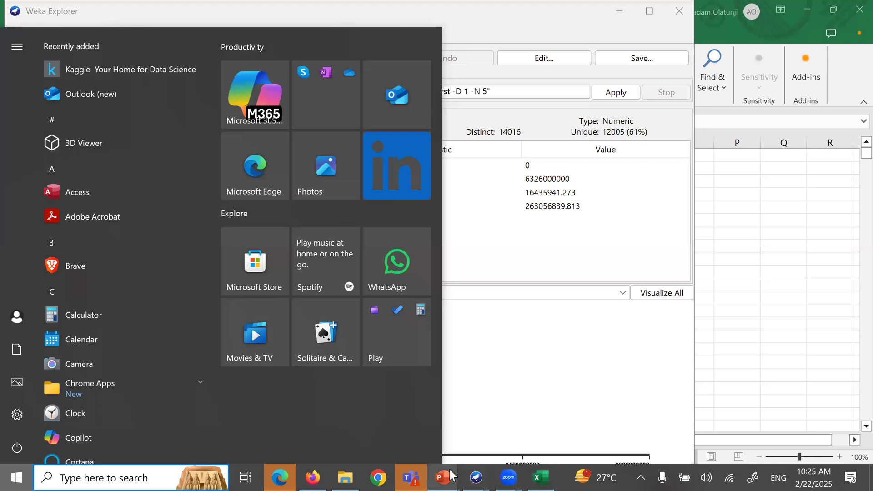
{"action": "mouse_move", "coordinate": [443, 477]}
{"action": "left_click", "coordinate": [672, 428]}
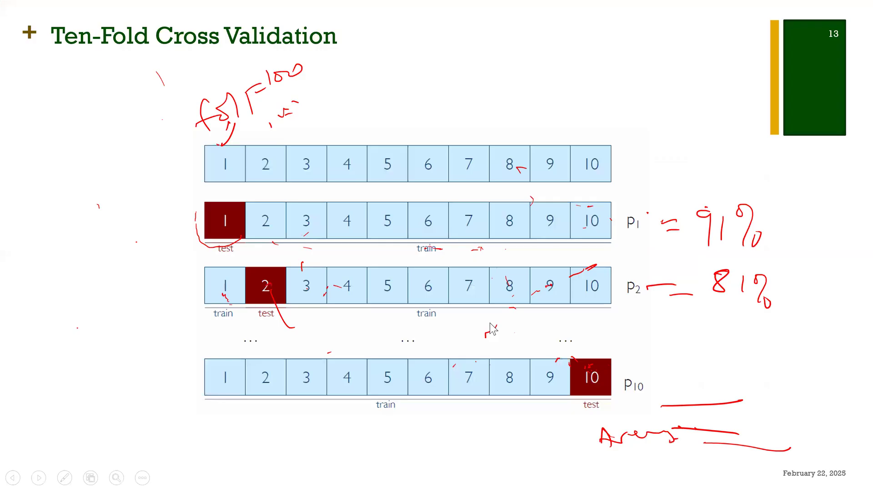
{"action": "left_click", "coordinate": [331, 248]}
{"action": "left_click", "coordinate": [331, 248]}
{"action": "left_click", "coordinate": [332, 249]}
{"action": "left_click", "coordinate": [332, 250]}
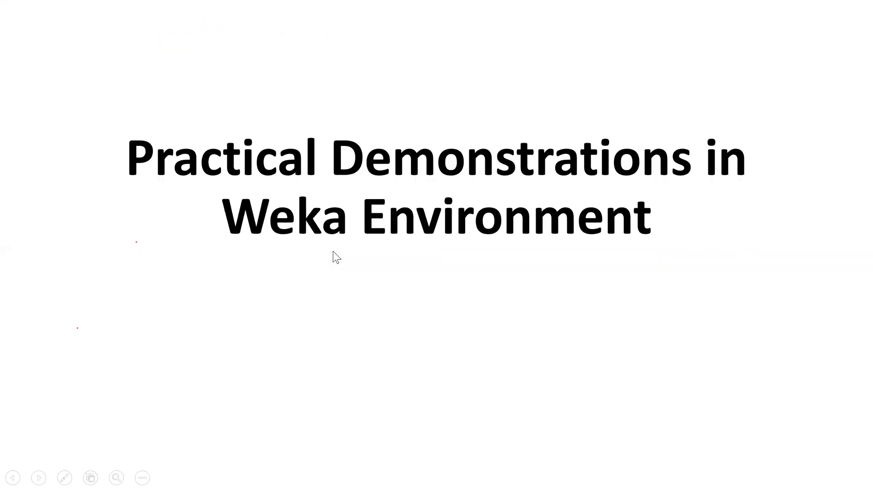
{"action": "left_click", "coordinate": [333, 250]}
{"action": "left_click", "coordinate": [336, 256]}
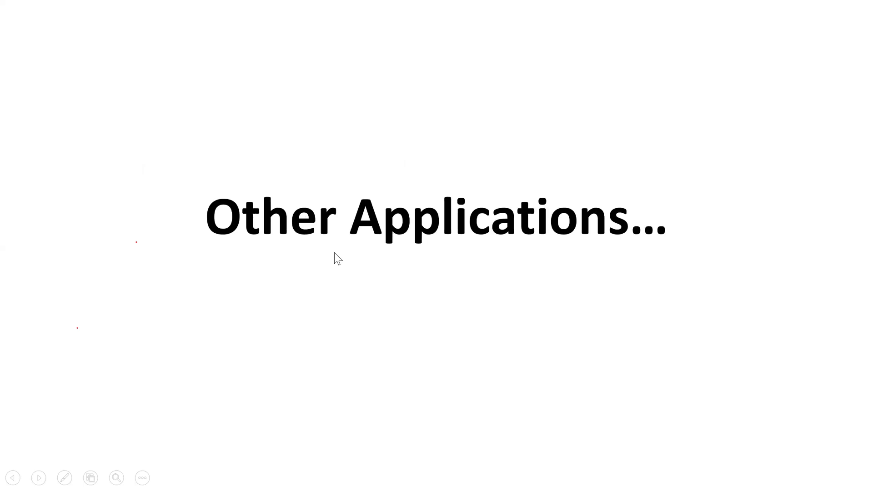
{"action": "left_click", "coordinate": [334, 254]}
{"action": "left_click", "coordinate": [335, 255]}
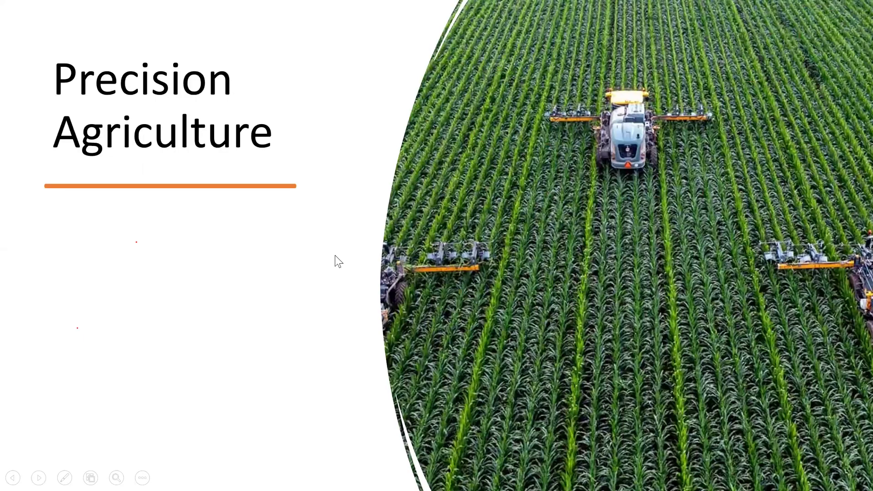
{"action": "left_click", "coordinate": [338, 262]}
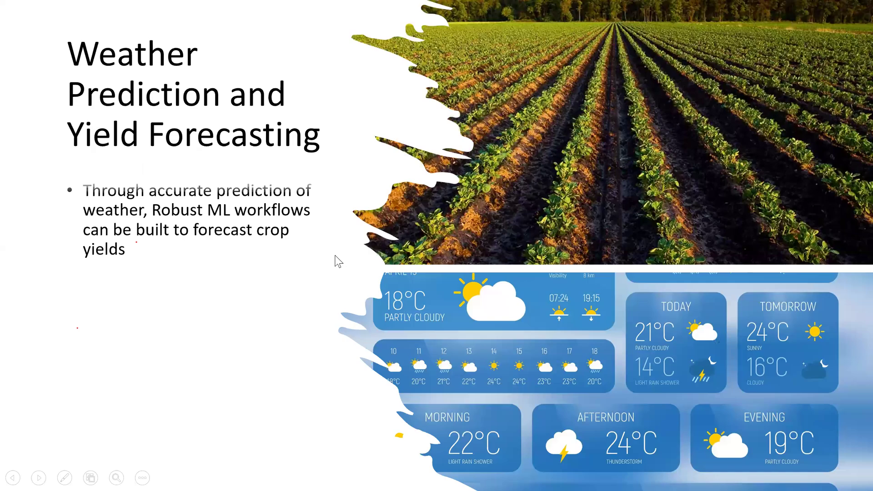